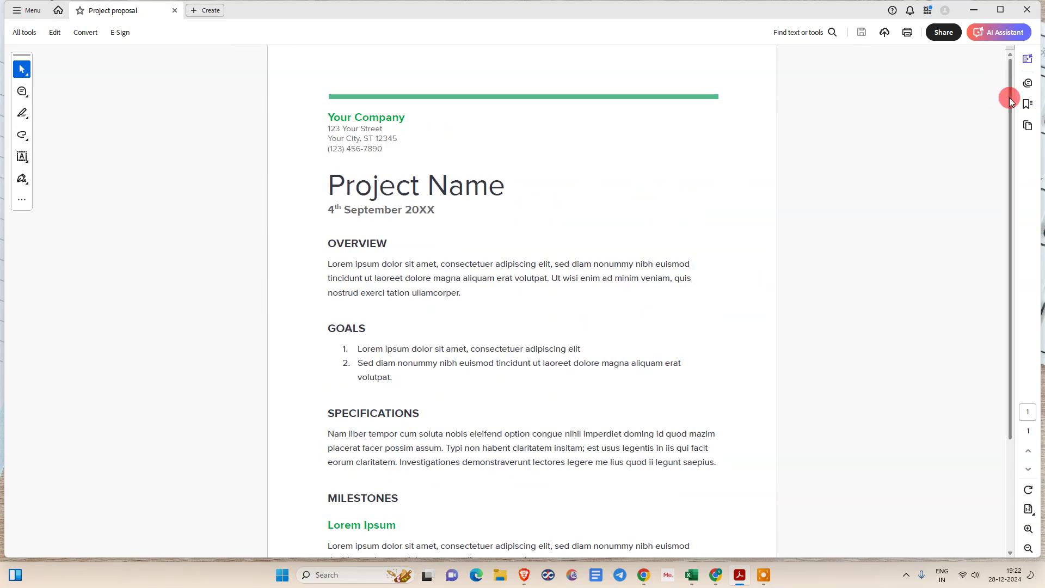
# Open Acrobat's Preferences and select the Signatures category.
pyautogui.scroll(-3, 594, 174)
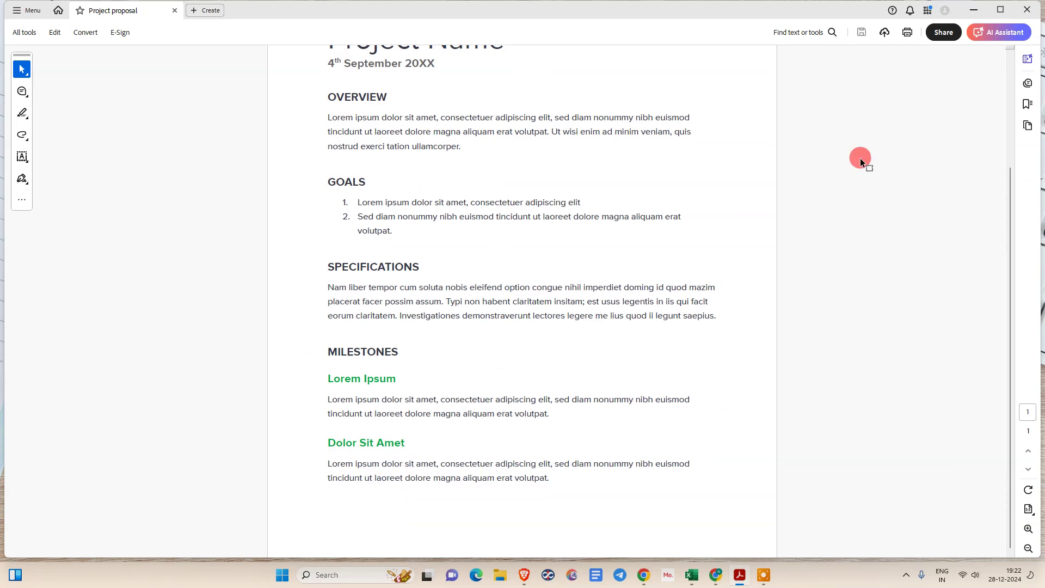
pyautogui.click(25, 10)
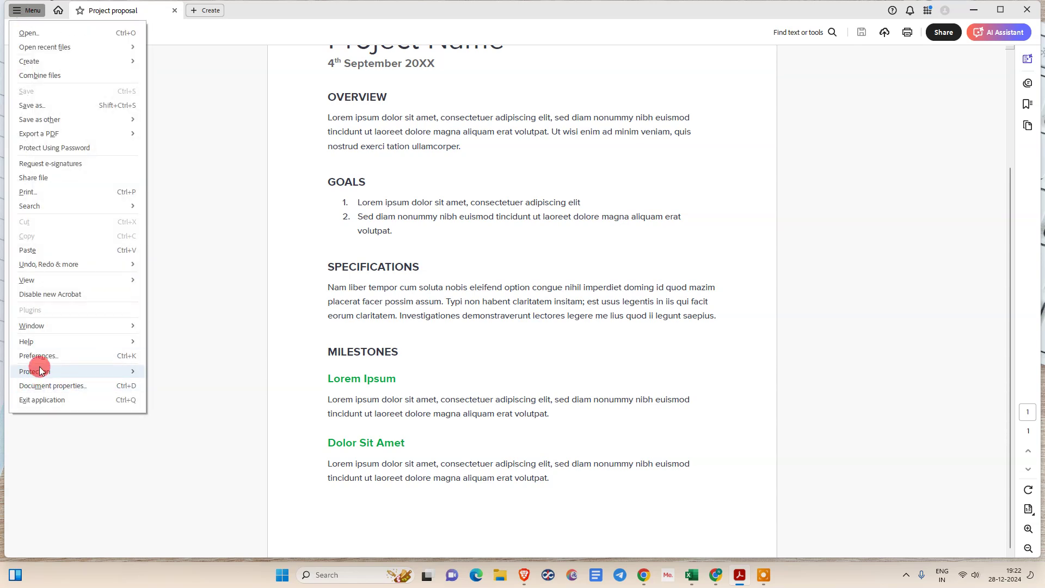
pyautogui.click(52, 356)
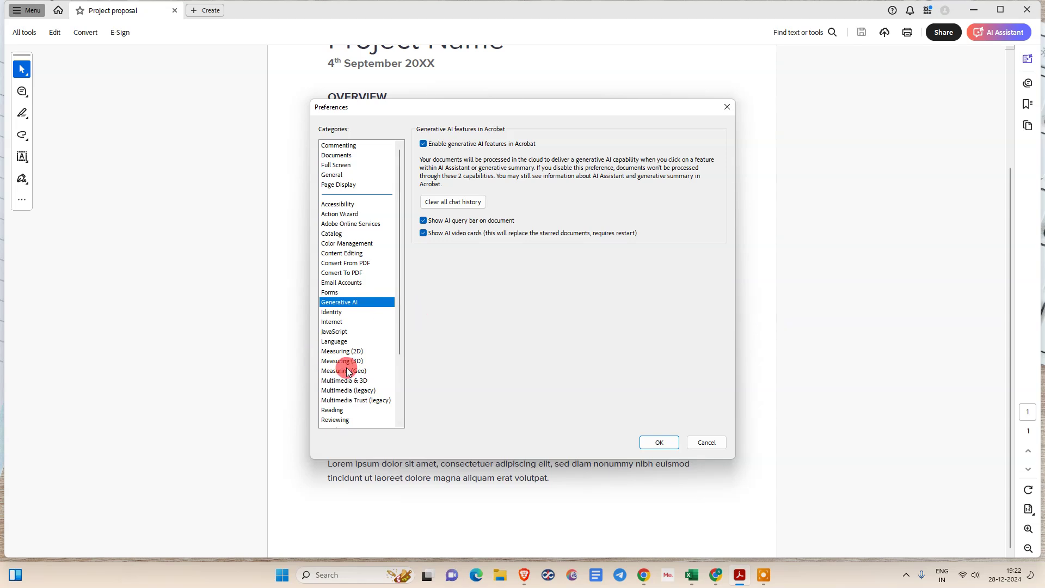
pyautogui.scroll(-3, 360, 343)
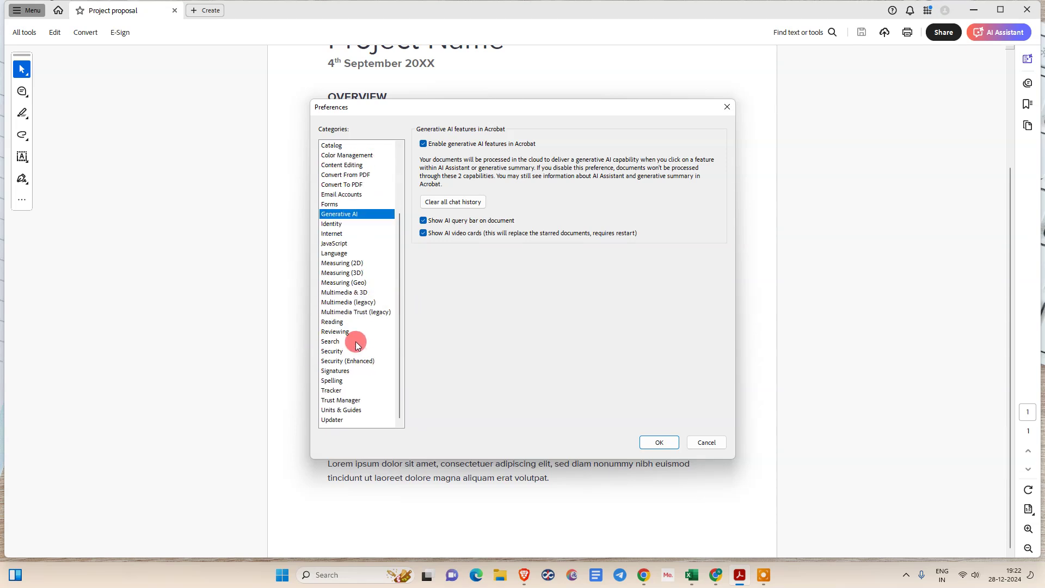
pyautogui.click(336, 370)
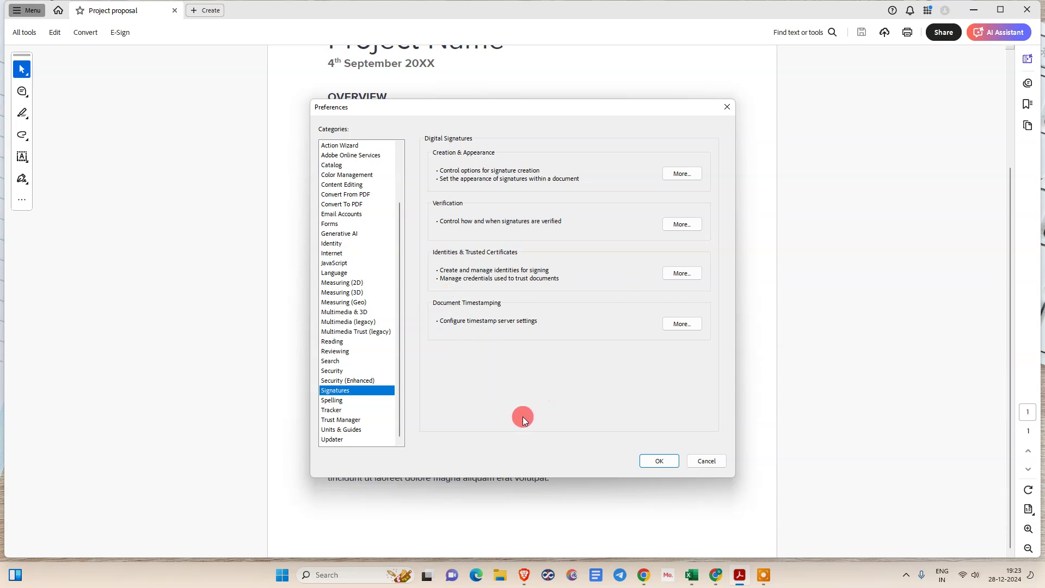
# Remove the existing stored digital ID, entering its password to authorize the removal.
pyautogui.click(690, 278)
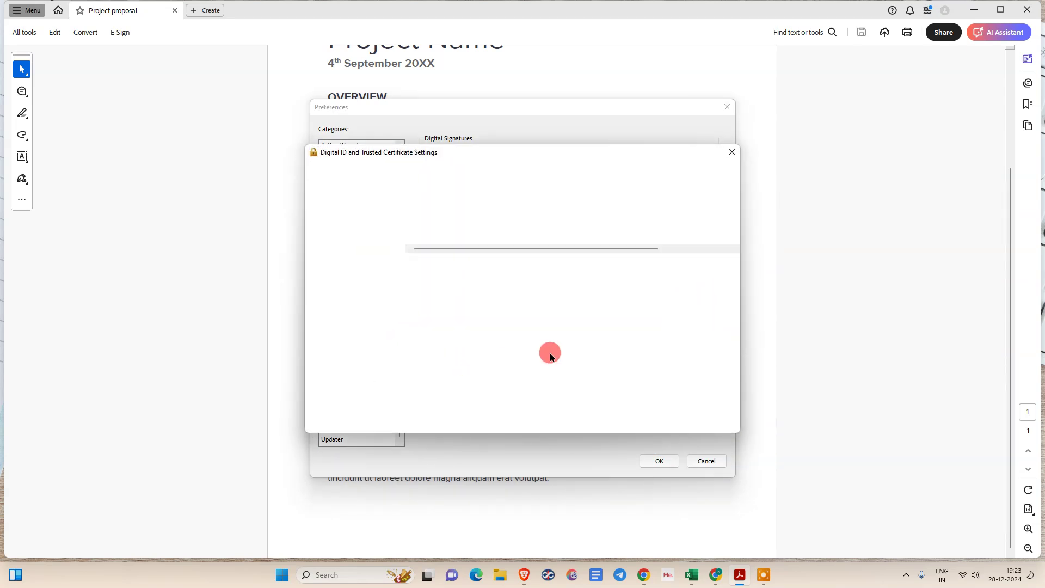
pyautogui.click(459, 197)
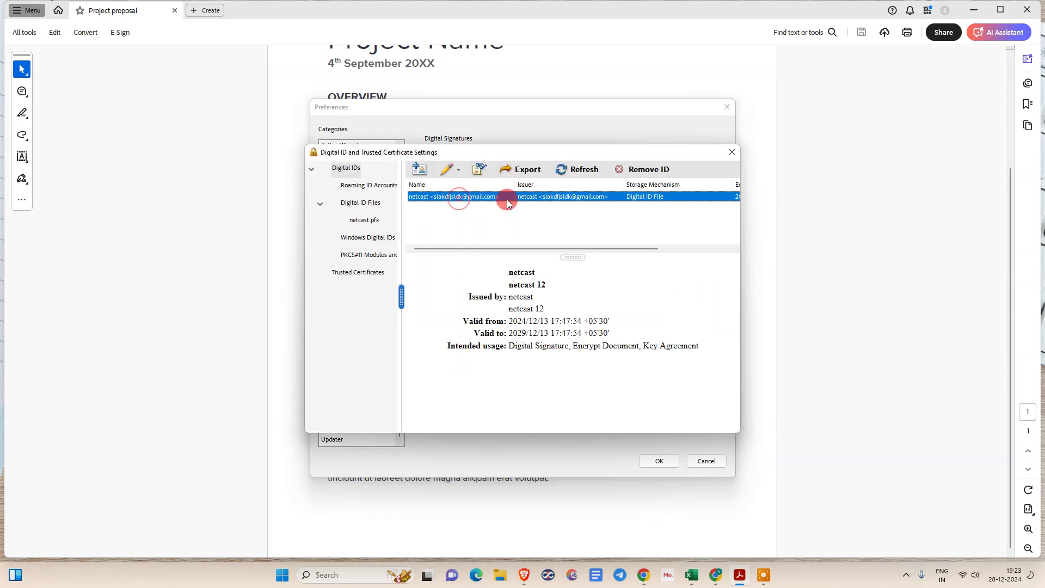
pyautogui.click(653, 169)
pyautogui.click(566, 342)
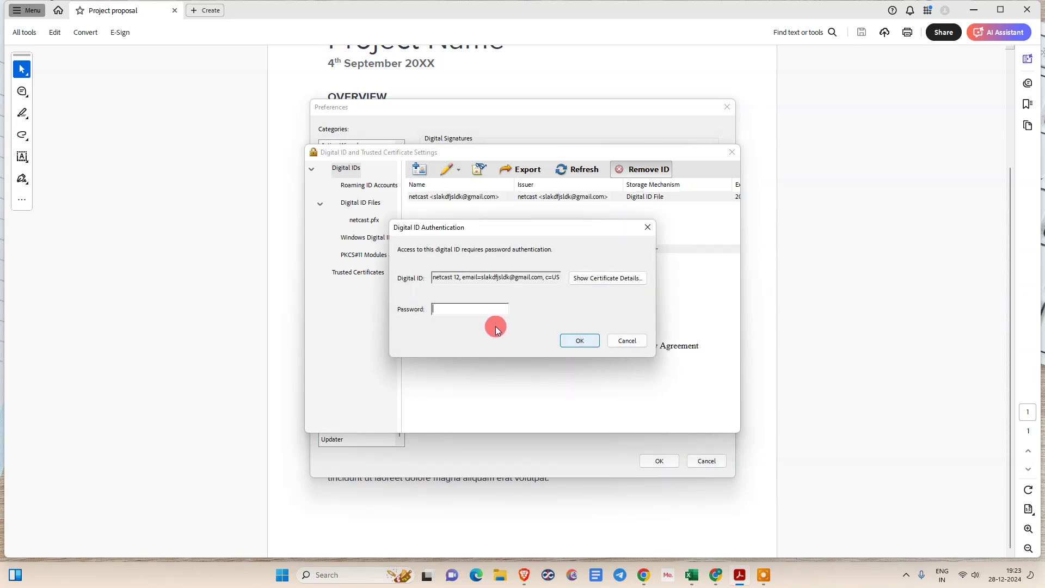
pyautogui.write('******')
pyautogui.click(567, 340)
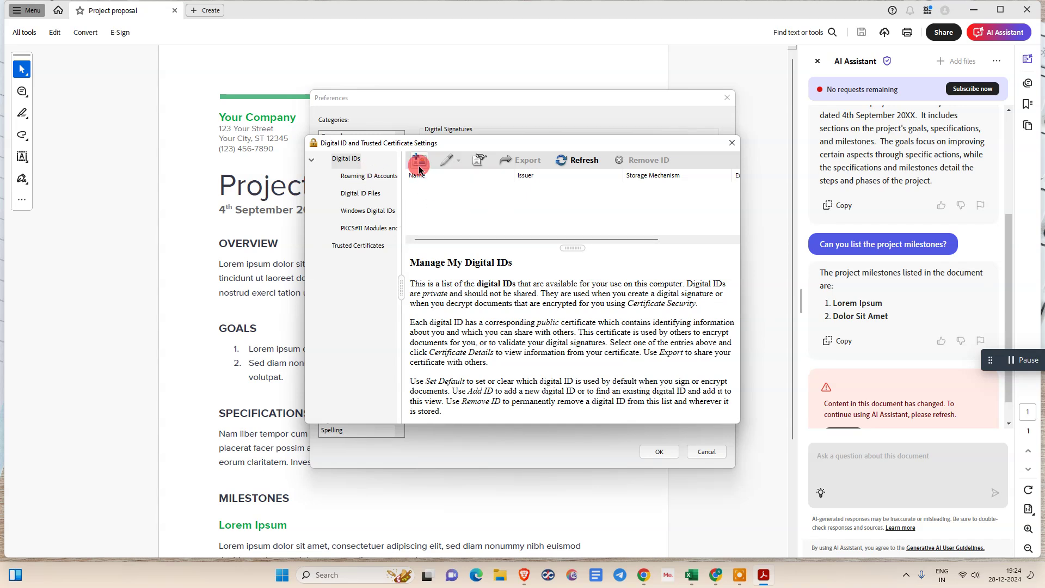
# Start adding a brand-new digital ID stored as a New PKCS#12 file.
pyautogui.moveTo(479, 143); pyautogui.dragTo(496, 126)
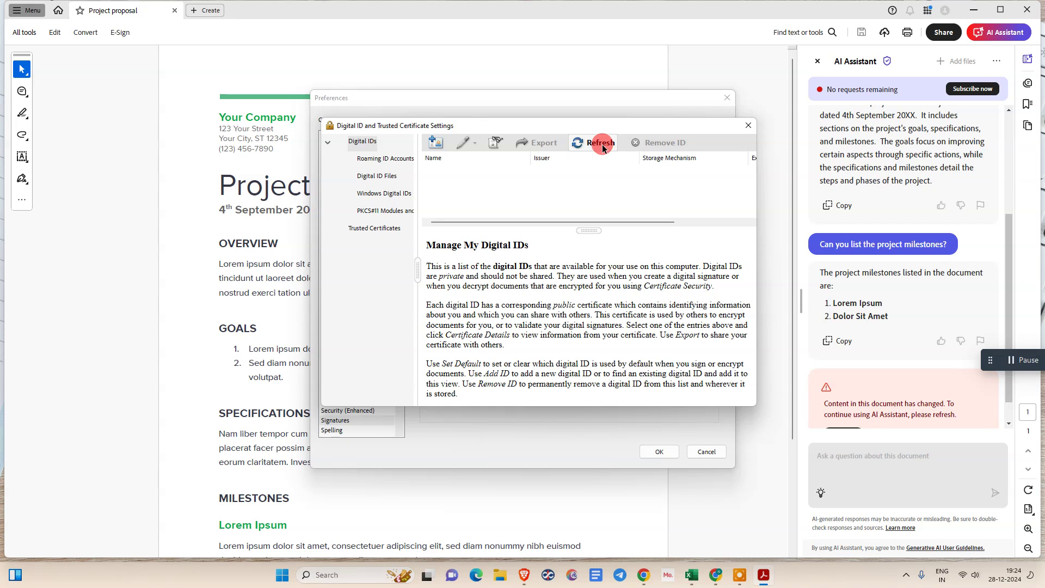
pyautogui.click(433, 143)
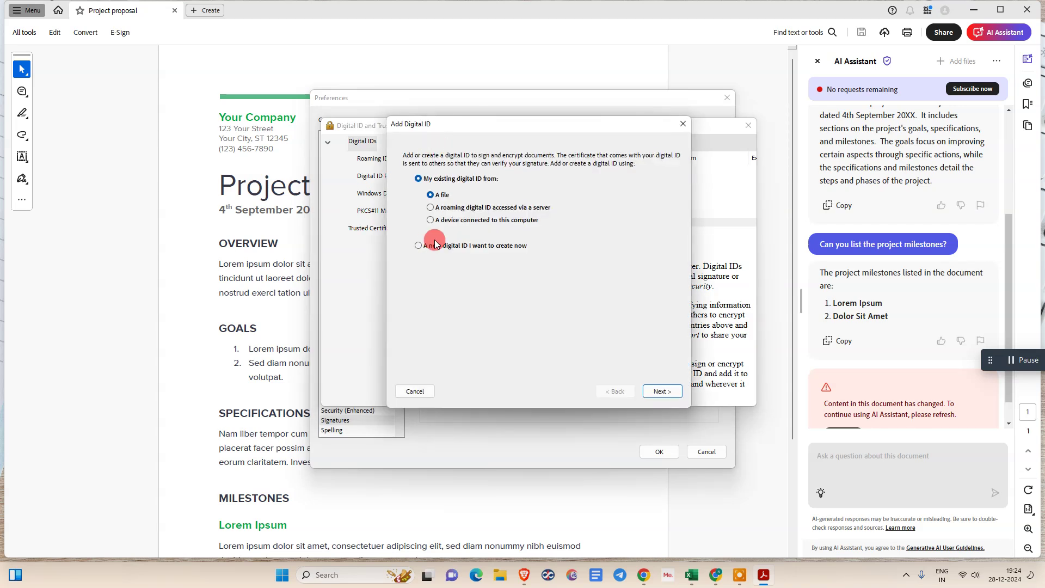
pyautogui.click(419, 246)
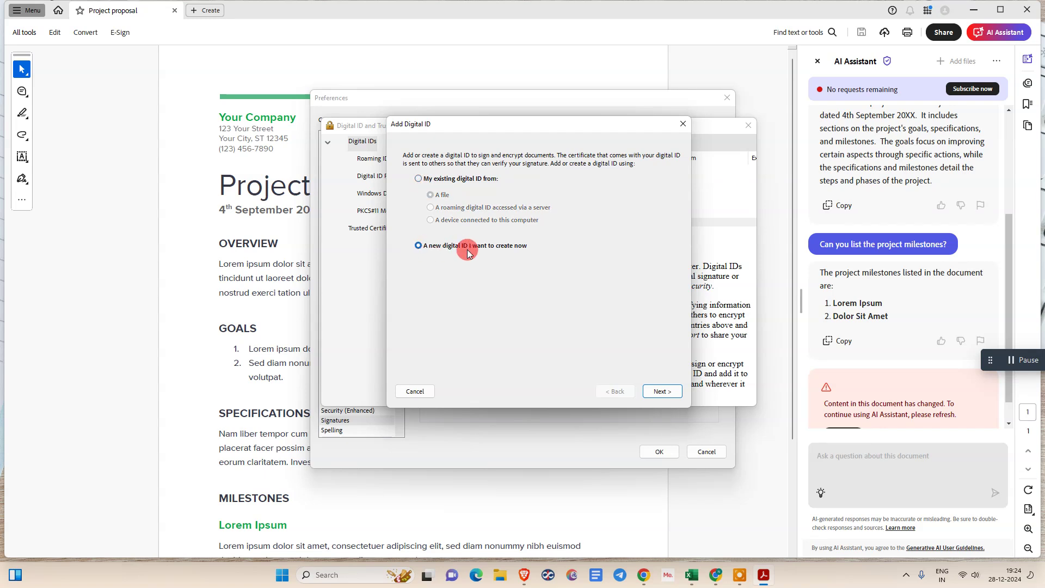
pyautogui.click(663, 391)
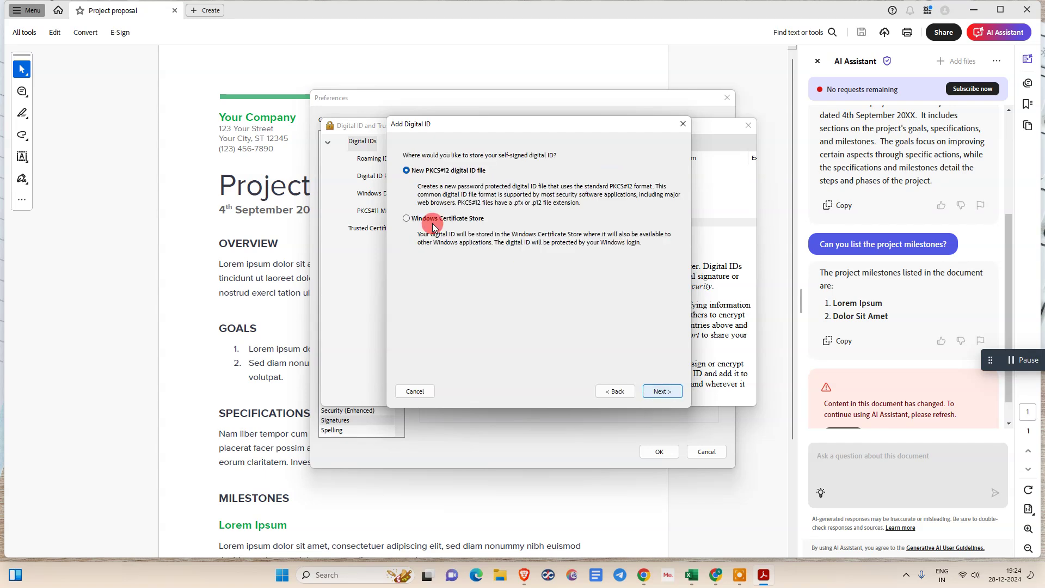
pyautogui.click(662, 391)
# Enter the ID's name and other identity details, then advance to the password step.
pyautogui.click(498, 178)
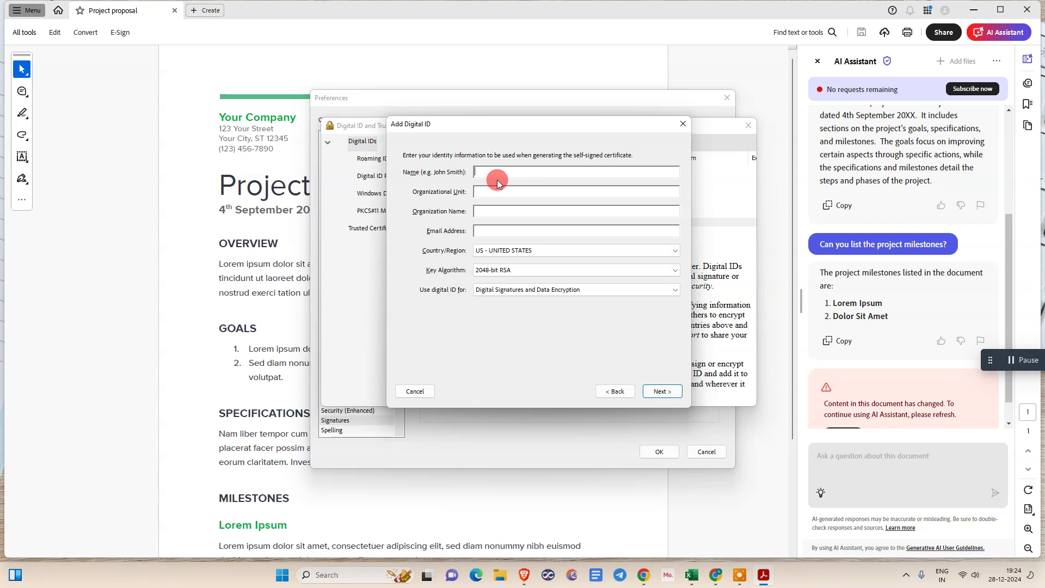
pyautogui.write('net')
pyautogui.press('Tab')
pyautogui.press('Tab')
pyautogui.press('Tab')
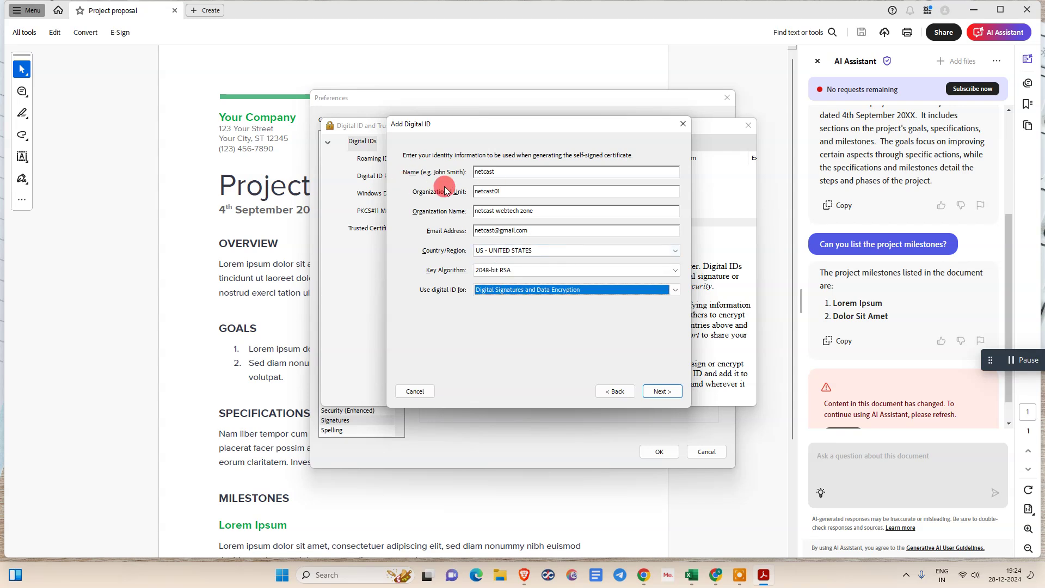
pyautogui.click(662, 391)
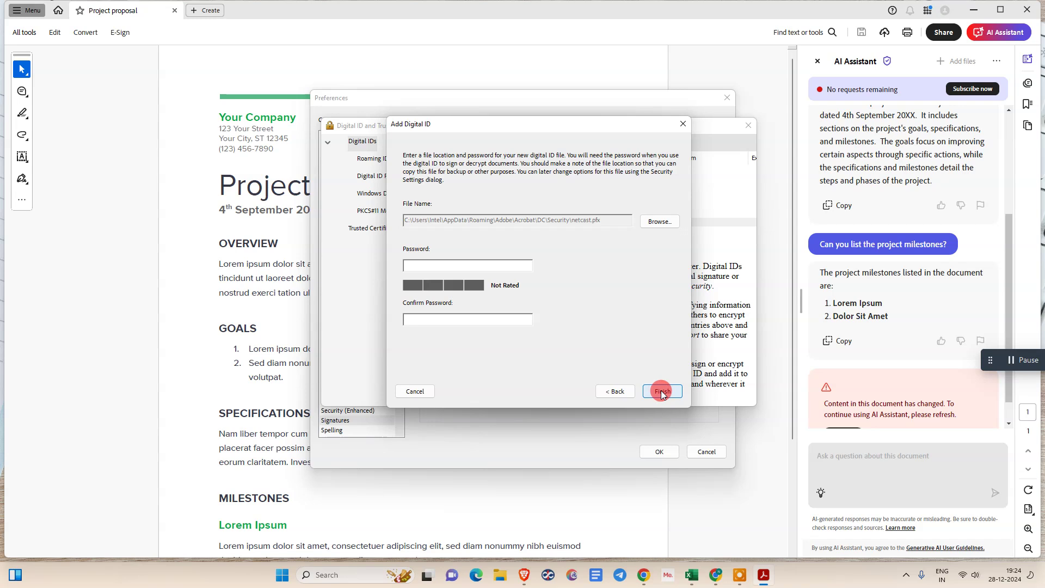
# Set and confirm a password for the digital ID file and finish creating it.
pyautogui.click(435, 266)
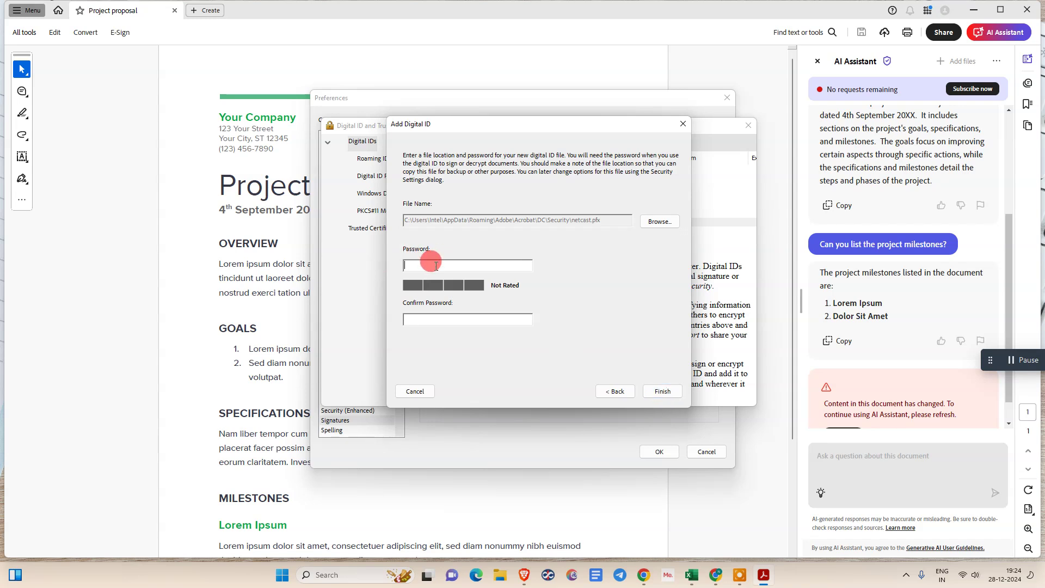
pyautogui.write('aa')
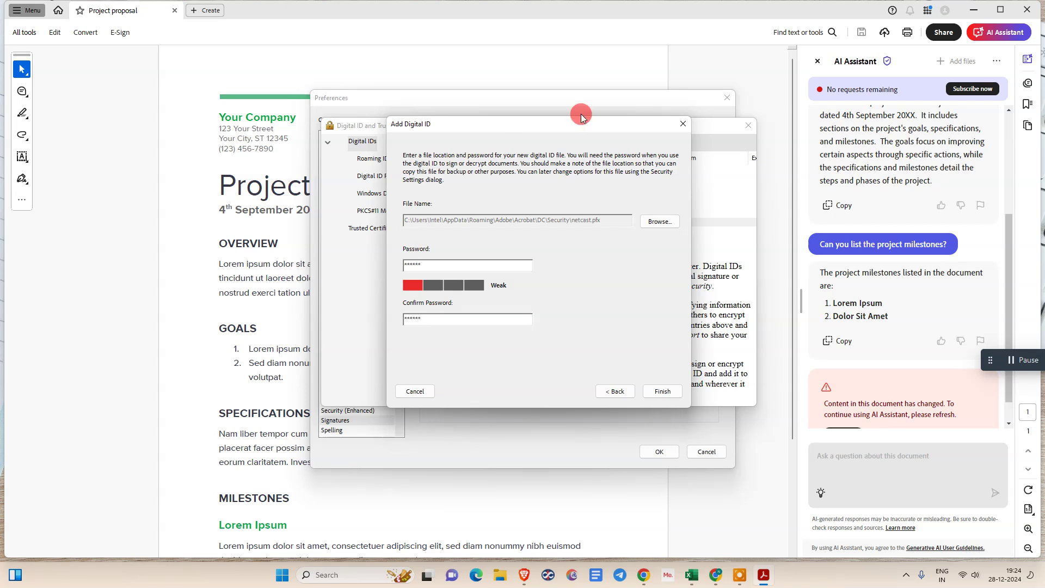
pyautogui.moveTo(466, 131); pyautogui.dragTo(480, 116)
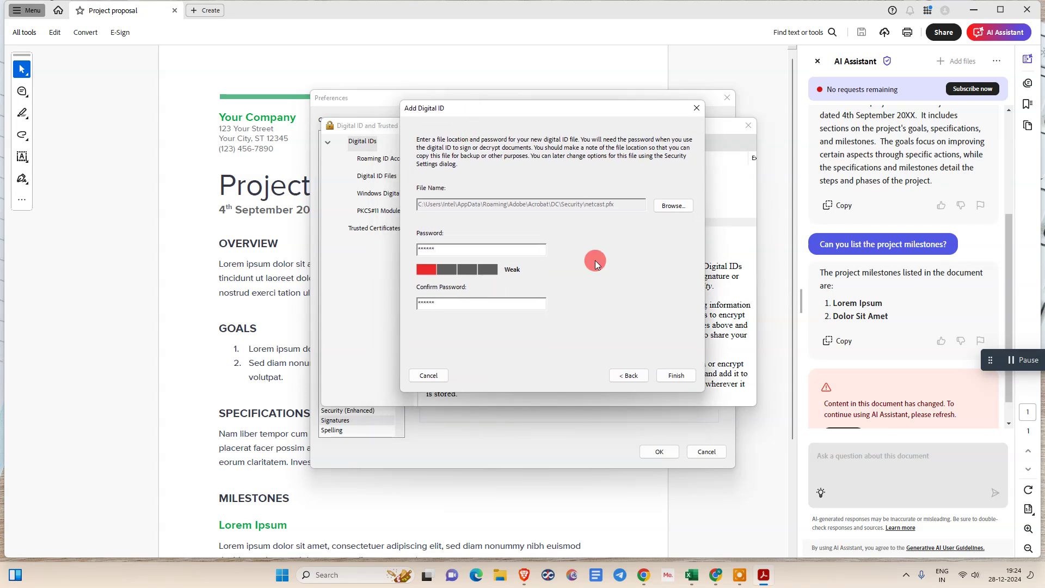
pyautogui.moveTo(441, 255); pyautogui.dragTo(364, 251)
pyautogui.press('Tab')
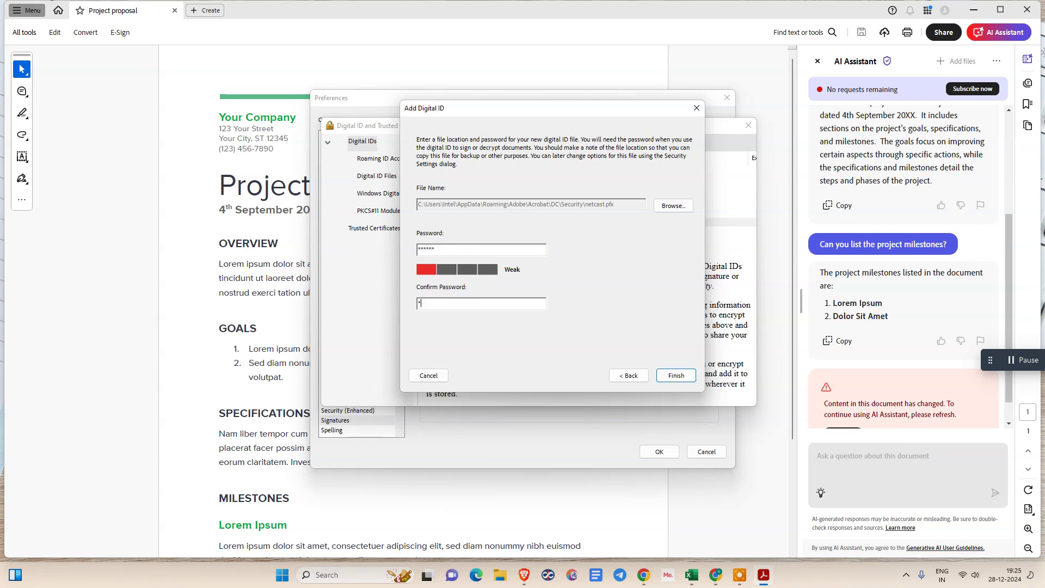
pyautogui.click(676, 376)
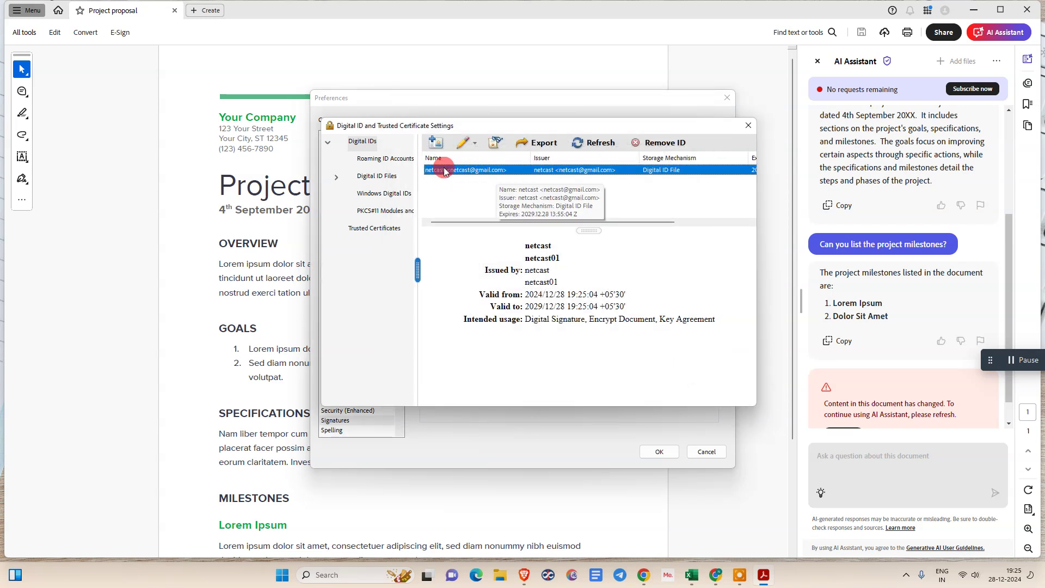
# Close the Digital ID settings and open the Signatures Creation & Appearance preferences.
pyautogui.click(748, 126)
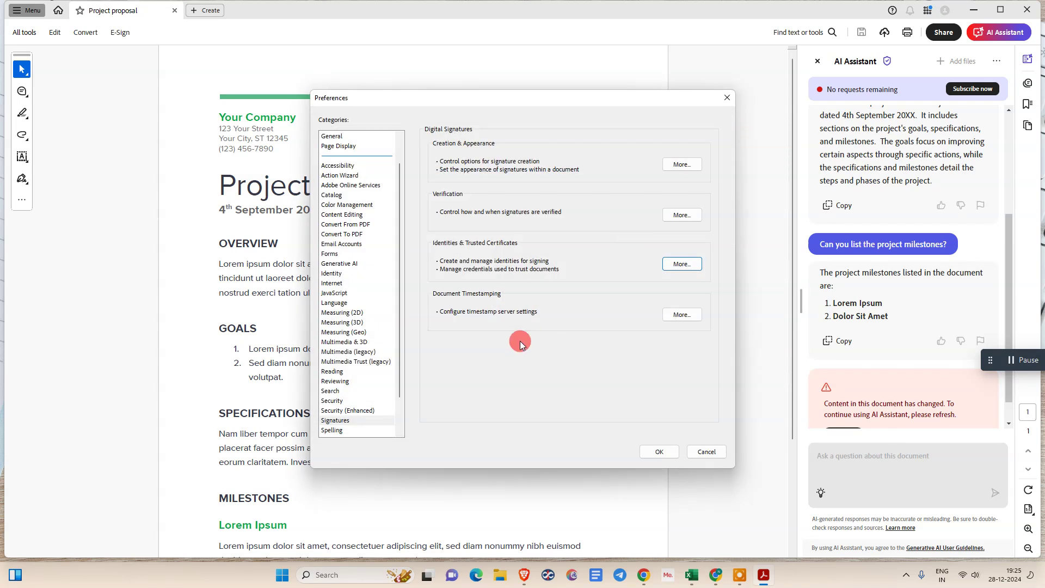
pyautogui.click(342, 420)
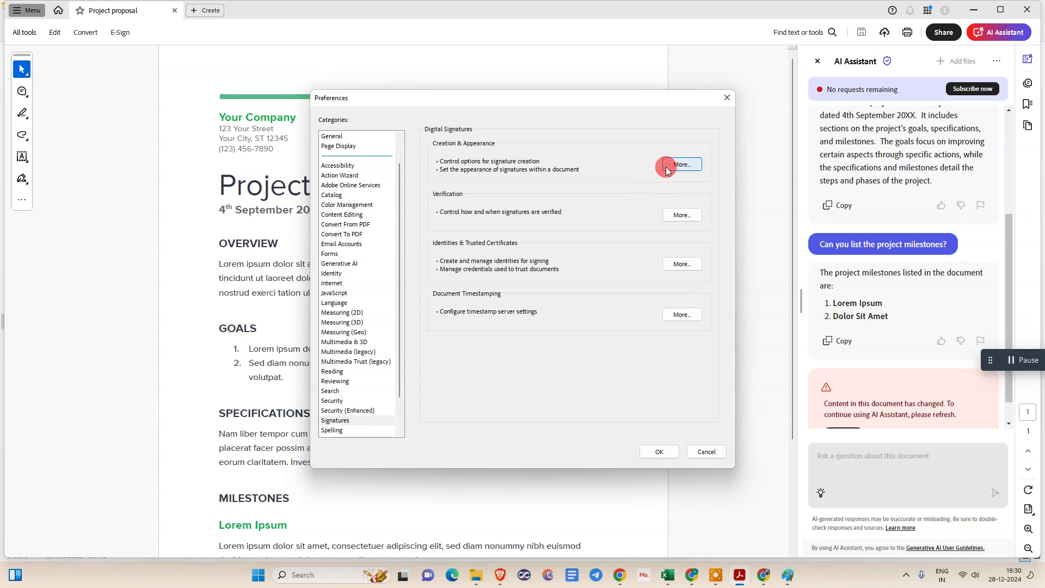
pyautogui.click(667, 166)
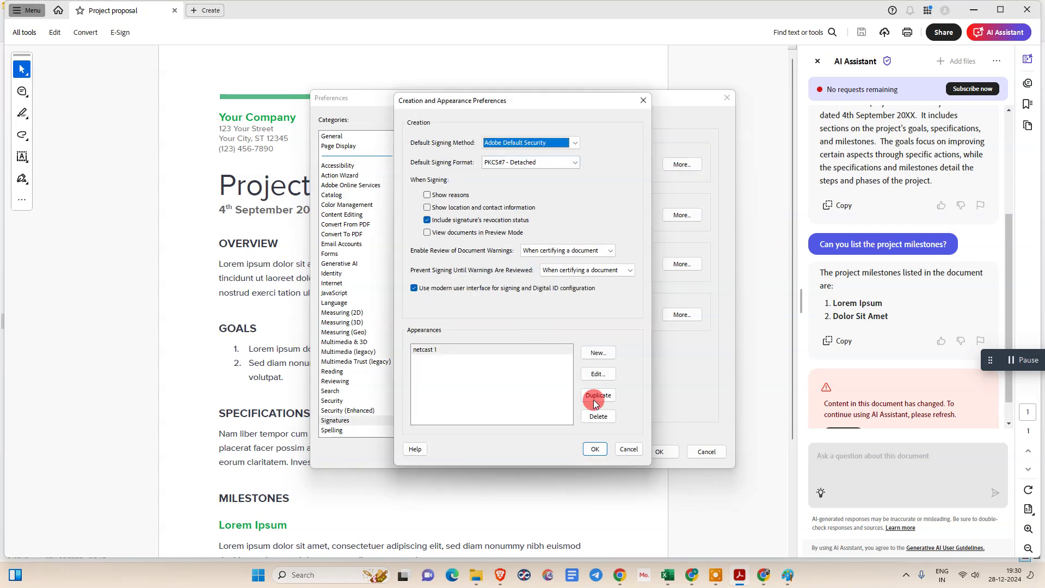
# Delete the netcast 1 appearance and begin a new one titled 'netcast appearance'.
pyautogui.click(433, 350)
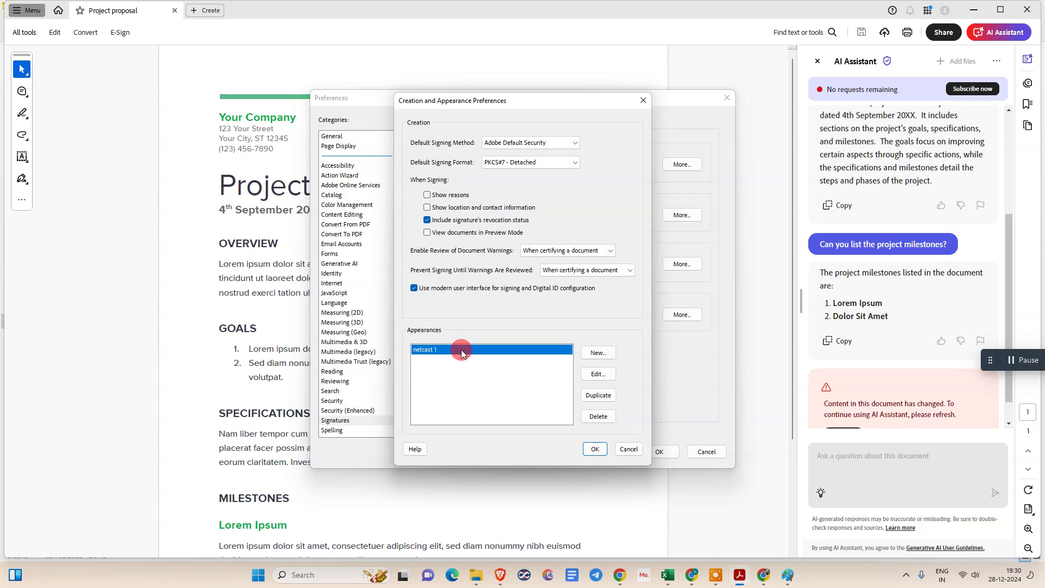
pyautogui.click(594, 416)
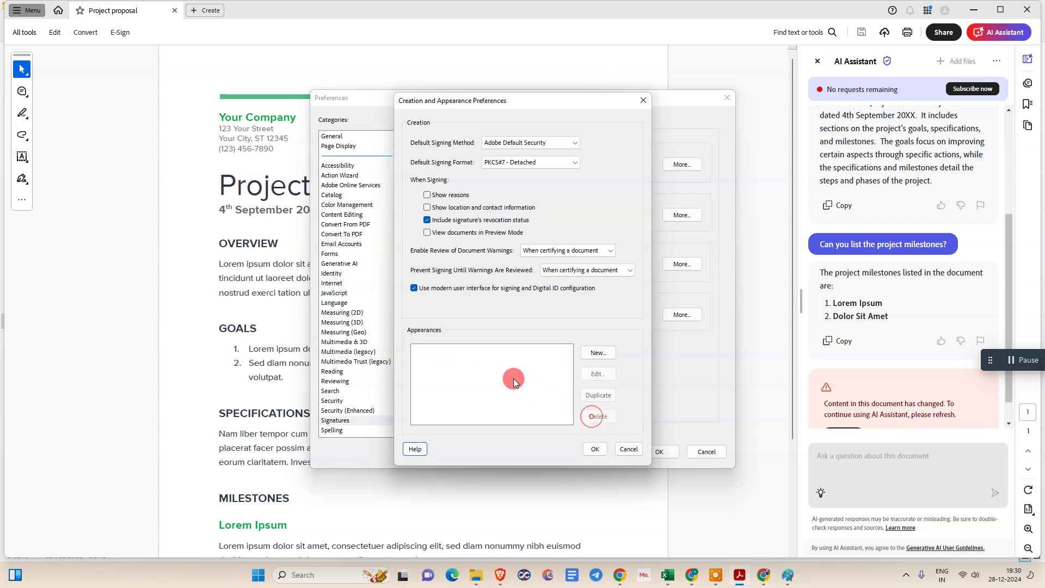
pyautogui.click(598, 354)
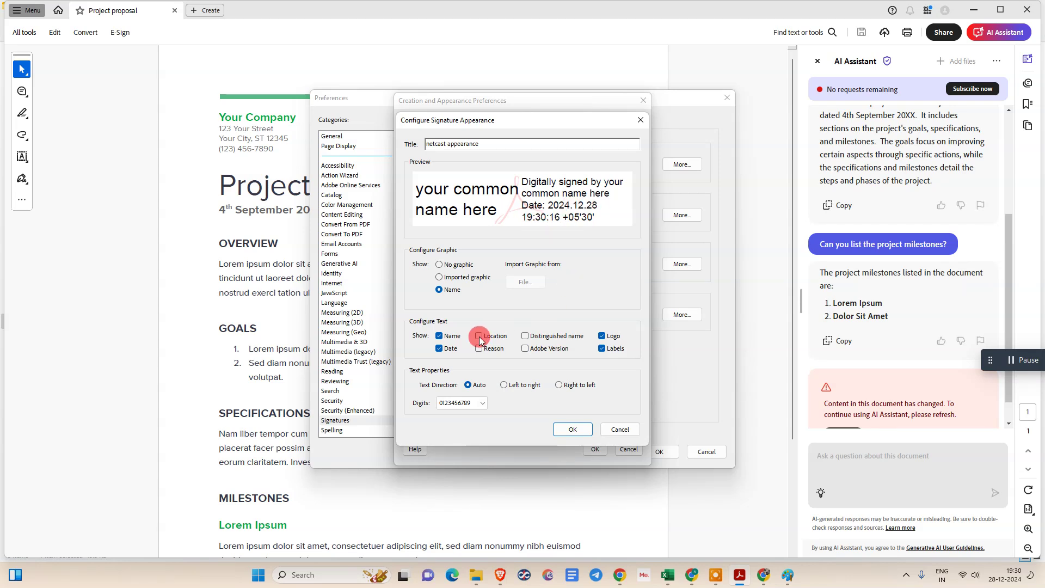
# Keep Name, Date and Labels in the signature text and add the Adobe Version.
pyautogui.click(440, 337)
pyautogui.click(440, 337)
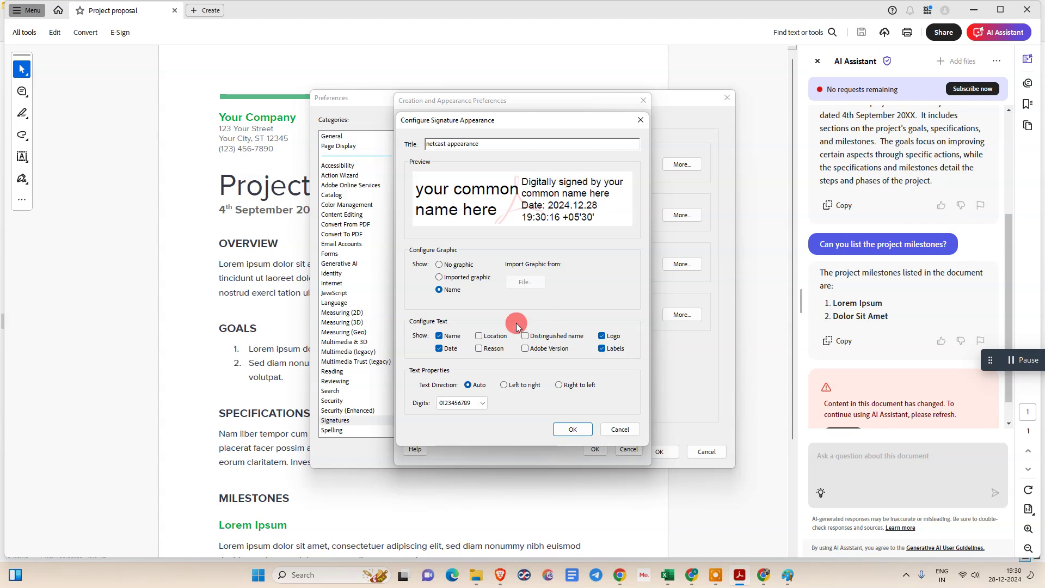
pyautogui.click(440, 349)
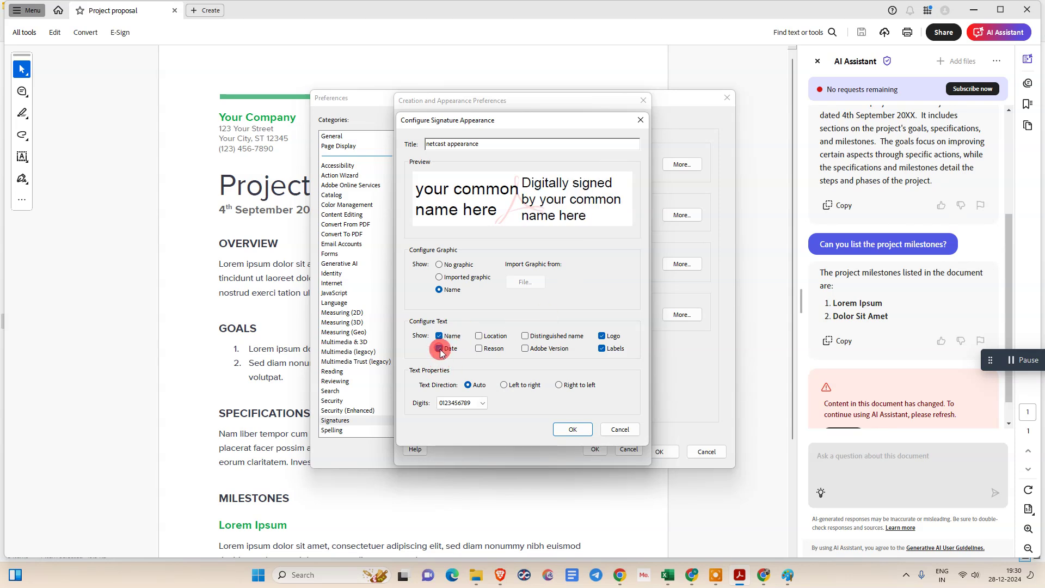
pyautogui.click(440, 349)
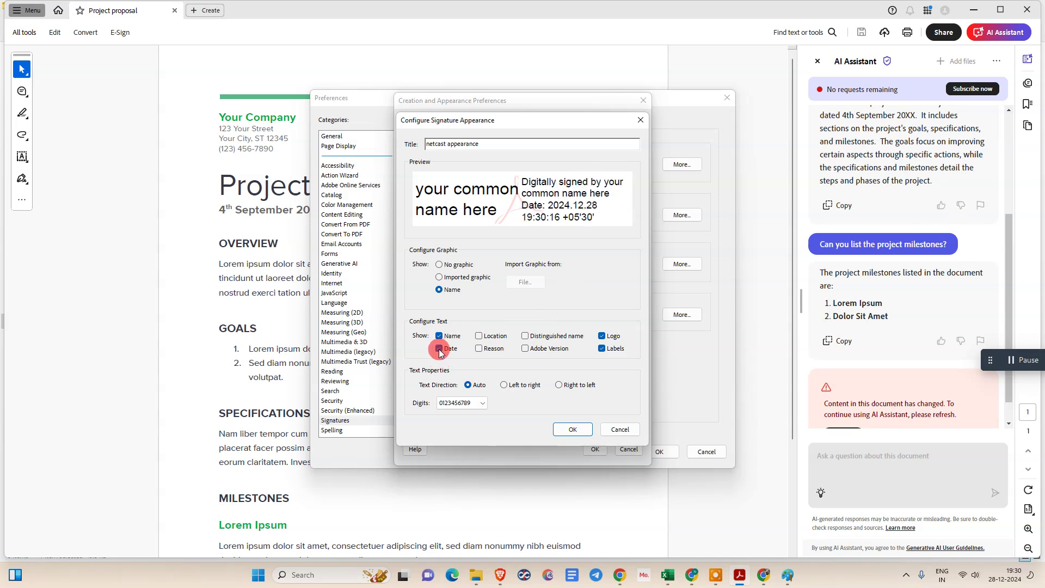
pyautogui.click(603, 349)
pyautogui.click(602, 349)
pyautogui.click(602, 349)
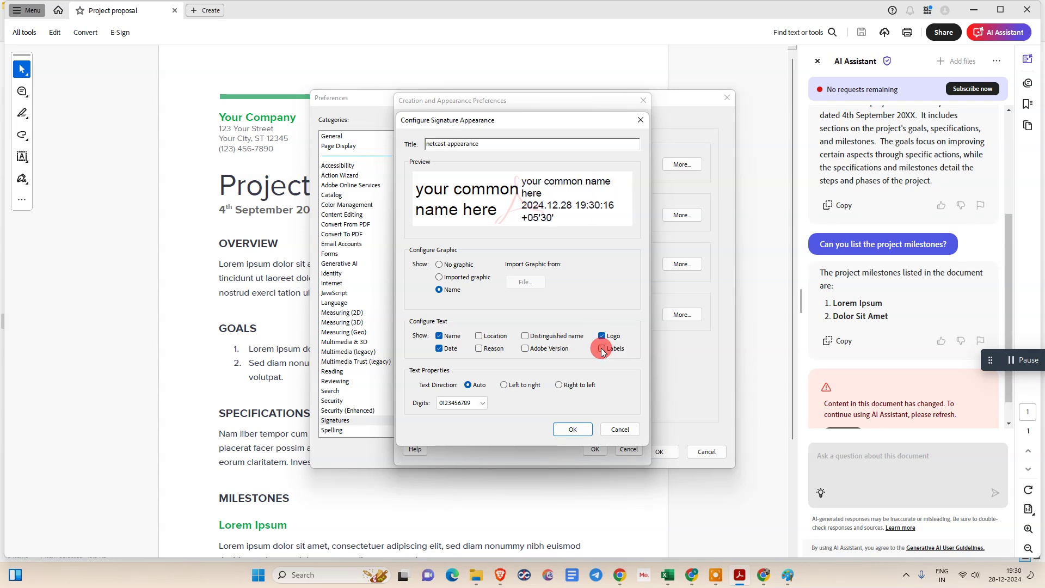
pyautogui.click(602, 349)
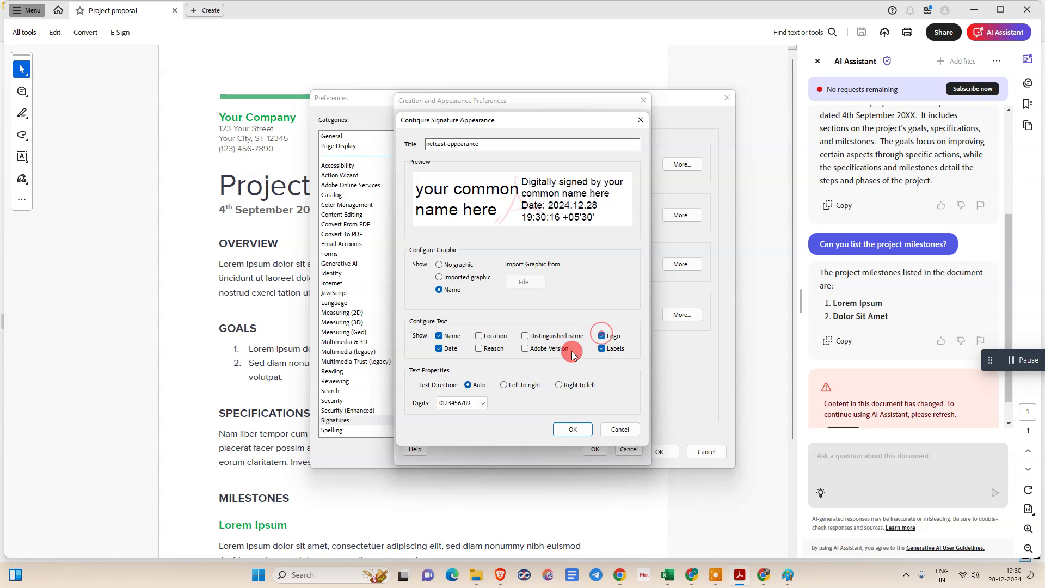
pyautogui.click(525, 349)
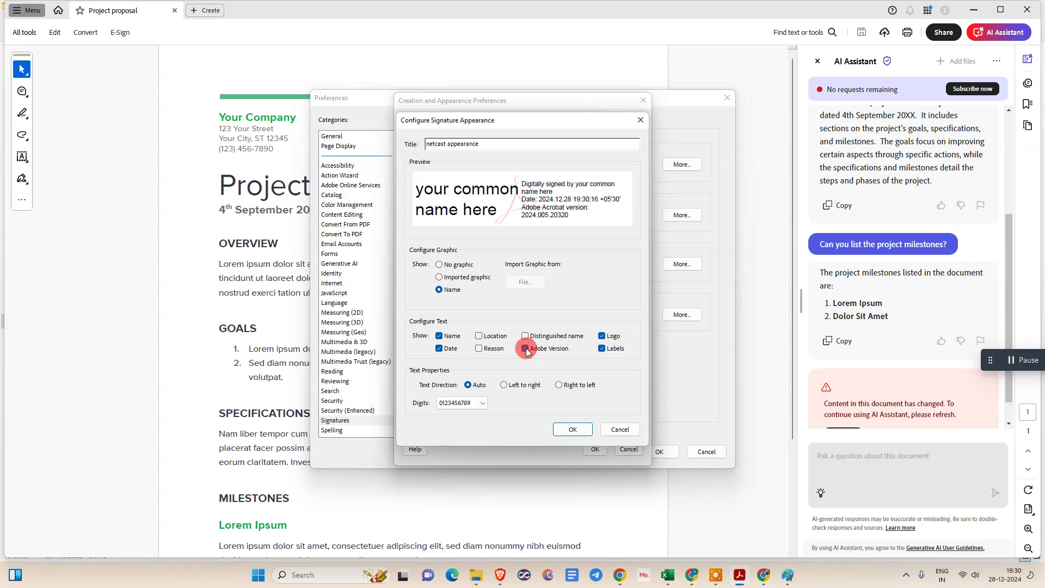
# Leave distinguished name, location and reason off, and set the graphic to Imported graphic.
pyautogui.click(525, 337)
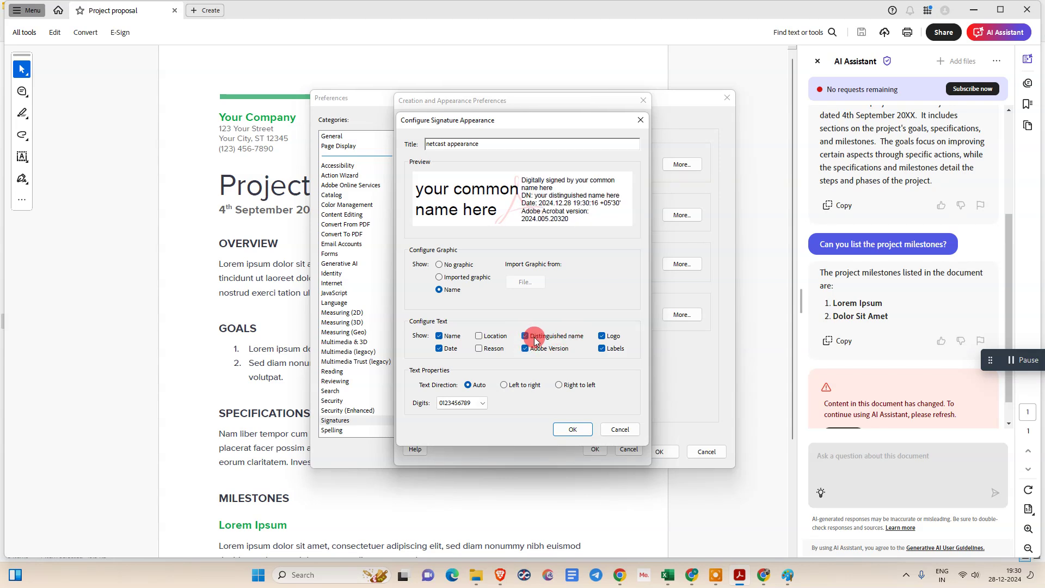
pyautogui.click(531, 339)
pyautogui.click(495, 339)
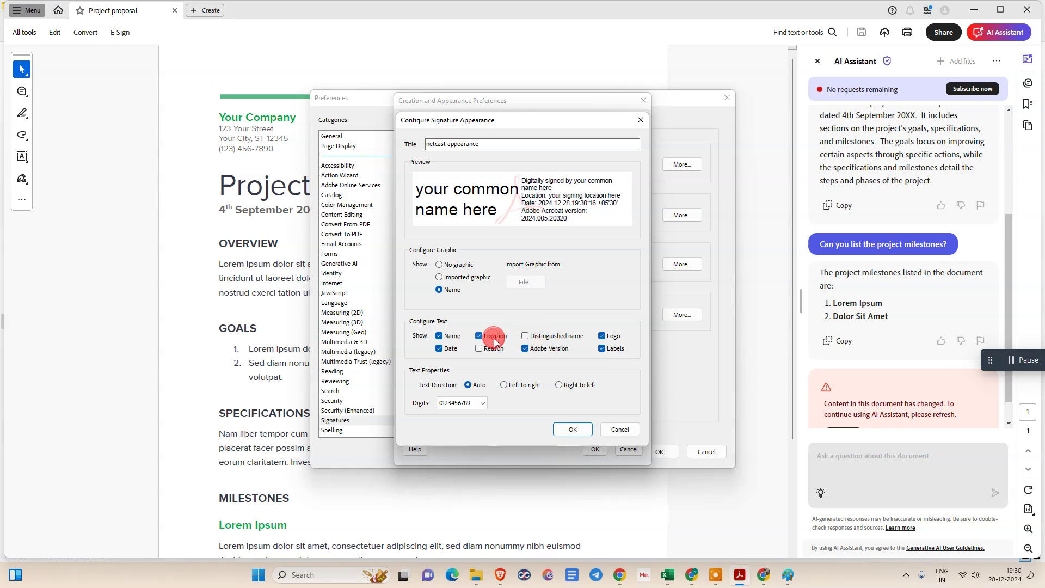
pyautogui.click(494, 338)
pyautogui.click(494, 349)
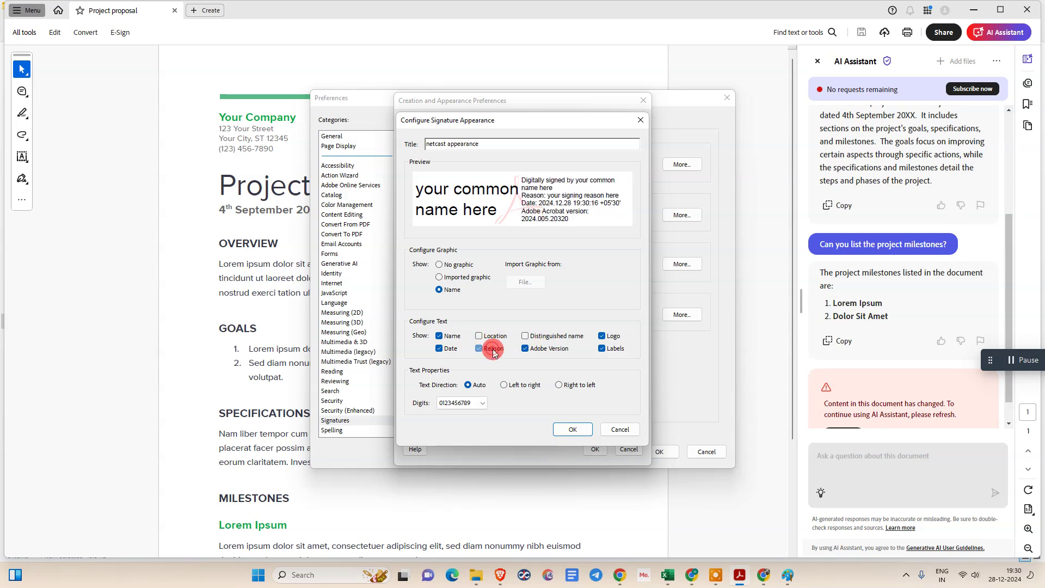
pyautogui.click(495, 350)
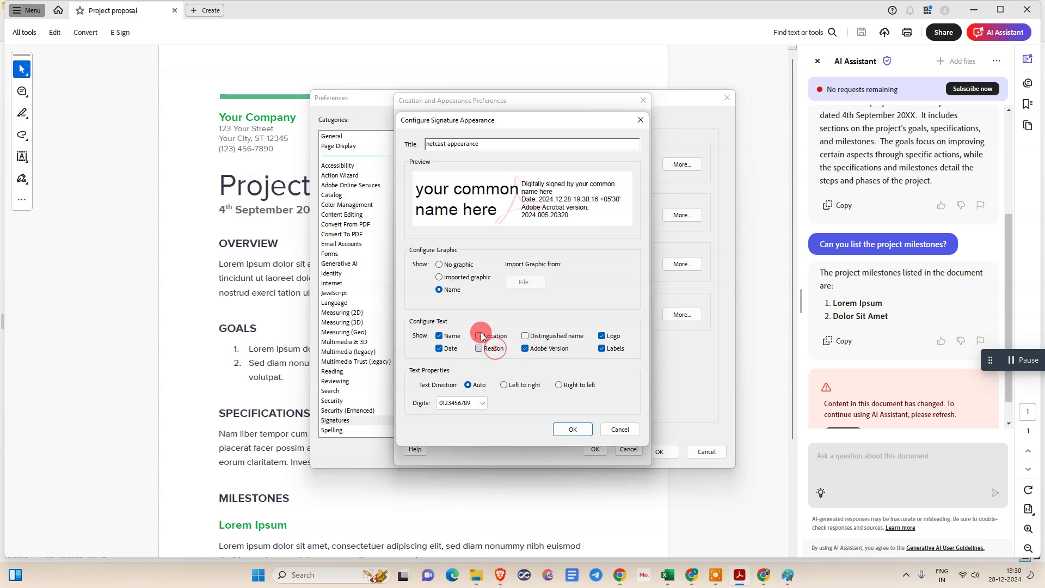
pyautogui.click(456, 279)
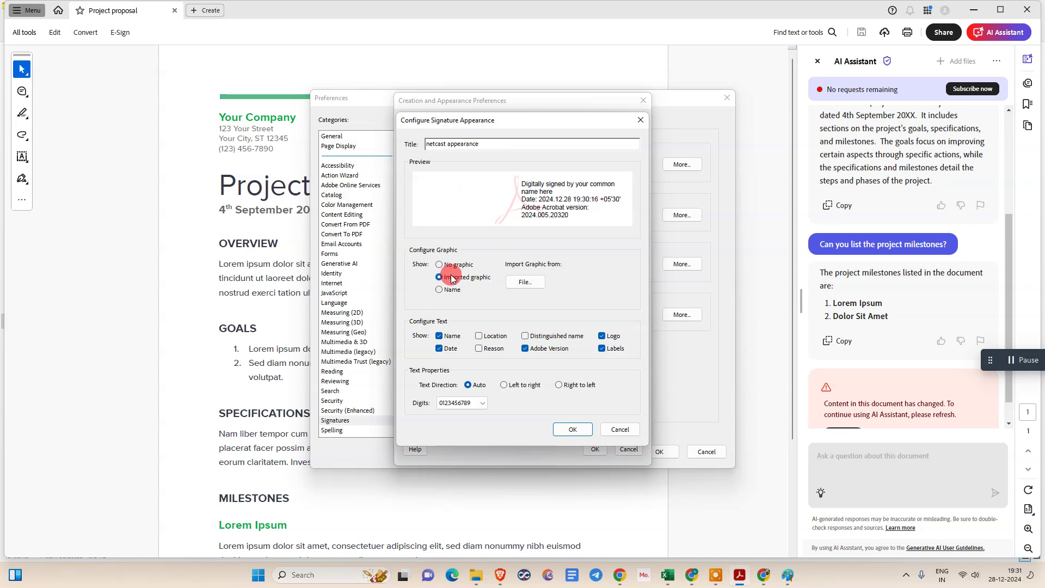
# Import the sample signature image as the graphic and save 'netcast appearance'.
pyautogui.click(515, 280)
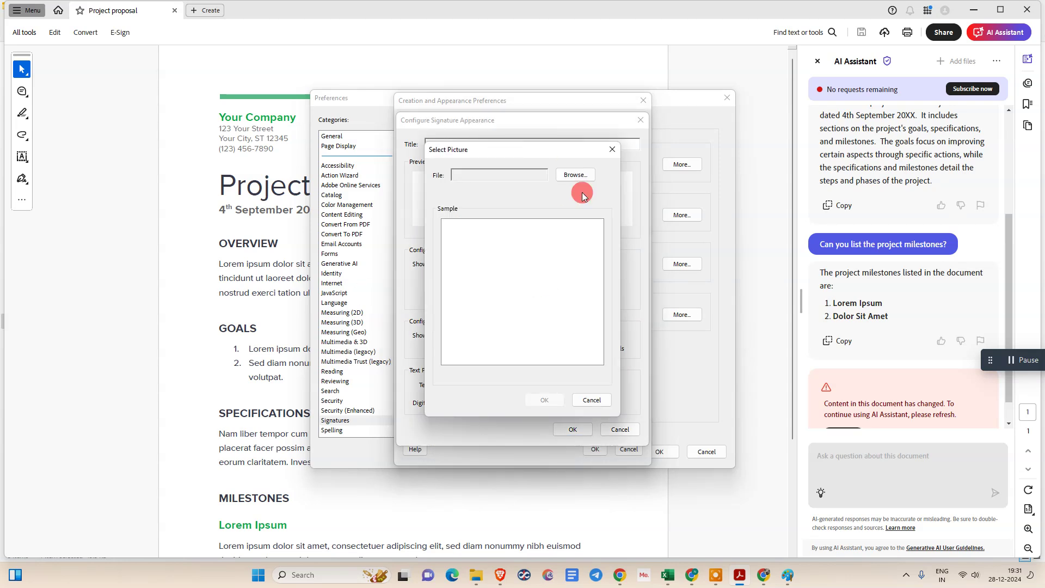
pyautogui.click(583, 172)
pyautogui.moveTo(614, 168); pyautogui.dragTo(402, 111)
pyautogui.click(393, 262)
pyautogui.click(684, 383)
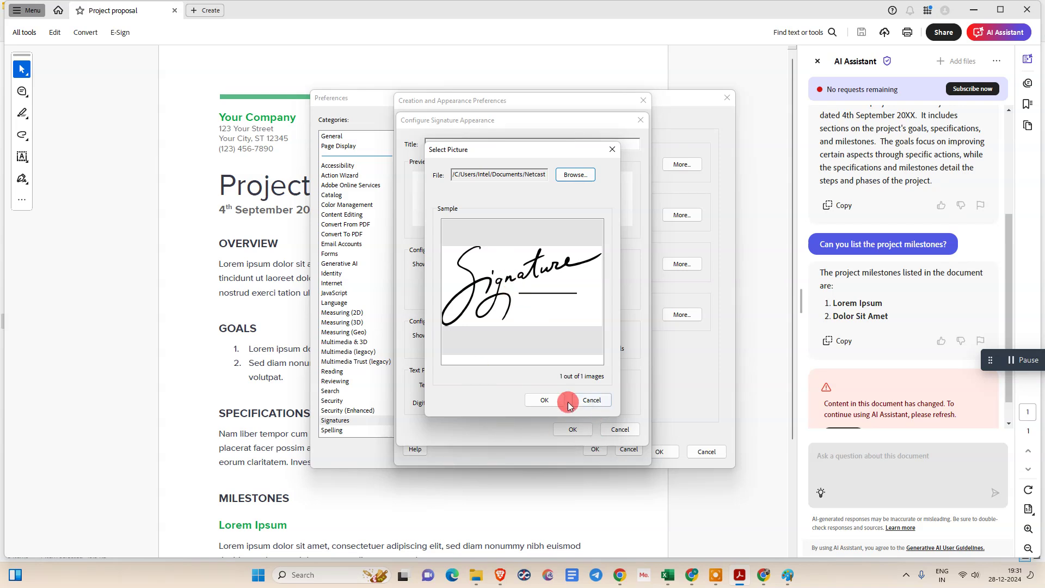
pyautogui.click(547, 399)
pyautogui.click(567, 429)
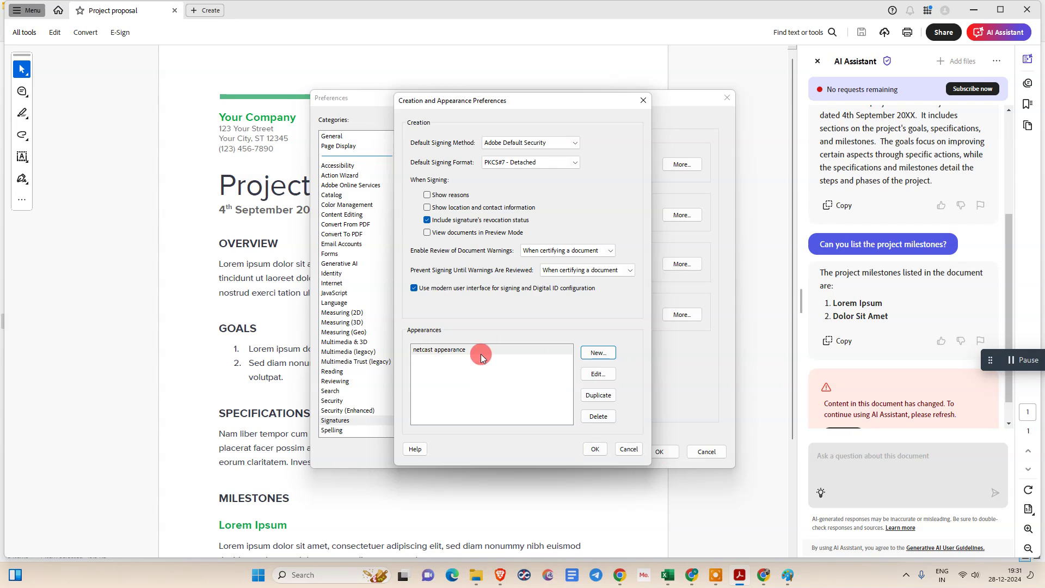
# Confirm both preference dialogs, close the AI Assistant panel, and zoom to show the whole page.
pyautogui.click(596, 449)
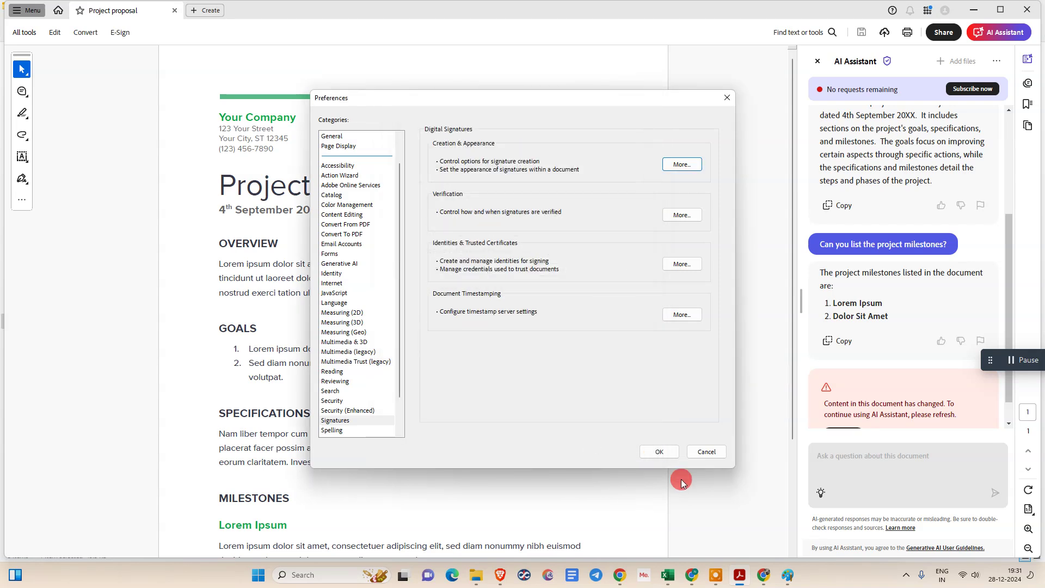
pyautogui.click(658, 452)
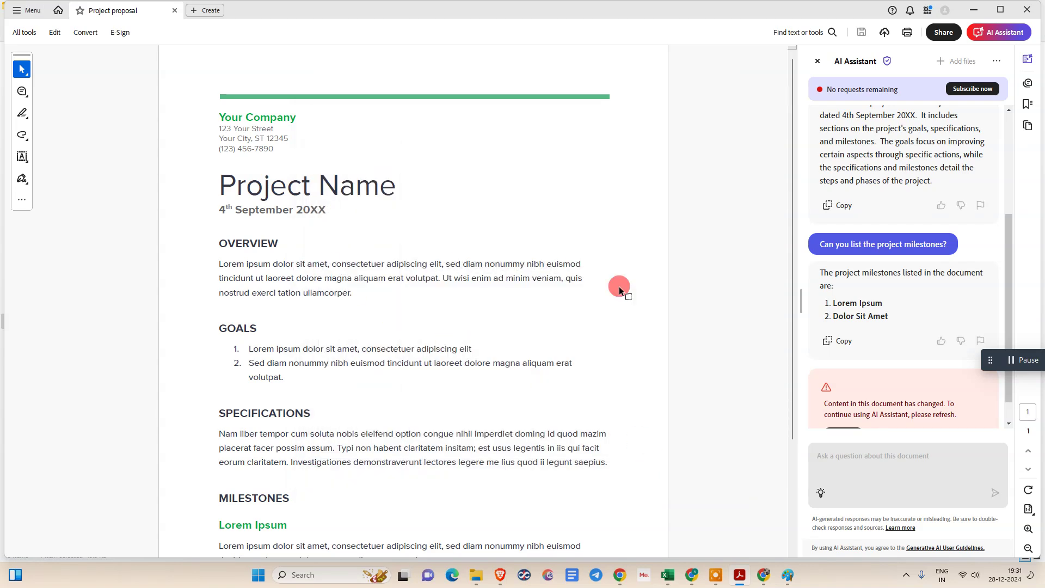
pyautogui.click(818, 61)
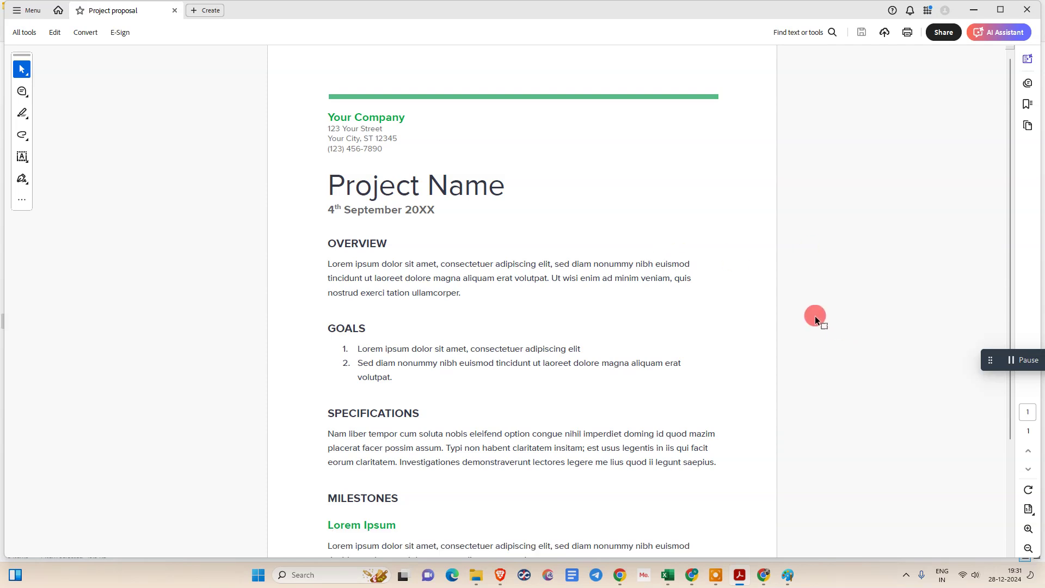
pyautogui.scroll(-3, 454, 308)
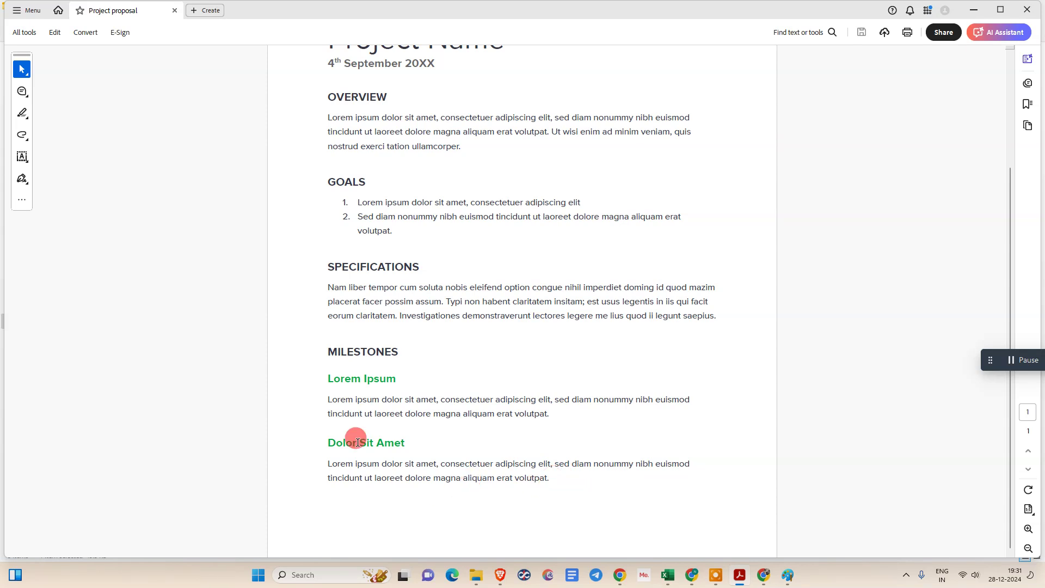
pyautogui.hotkey('ctrl', '-')
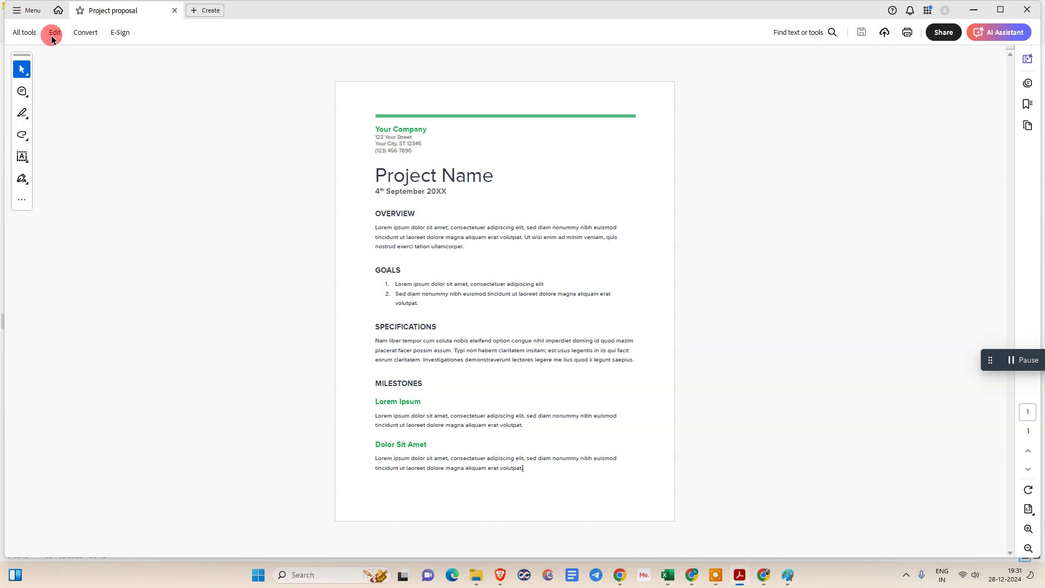
# Open the e-signature tools from Acrobat's full tools list.
pyautogui.click(55, 33)
pyautogui.click(551, 483)
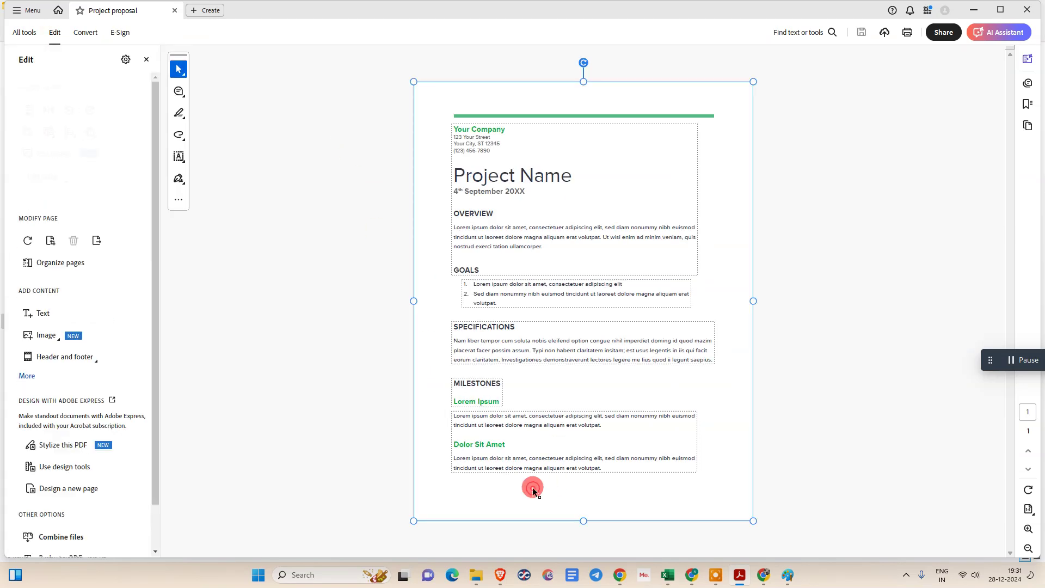
pyautogui.click(24, 32)
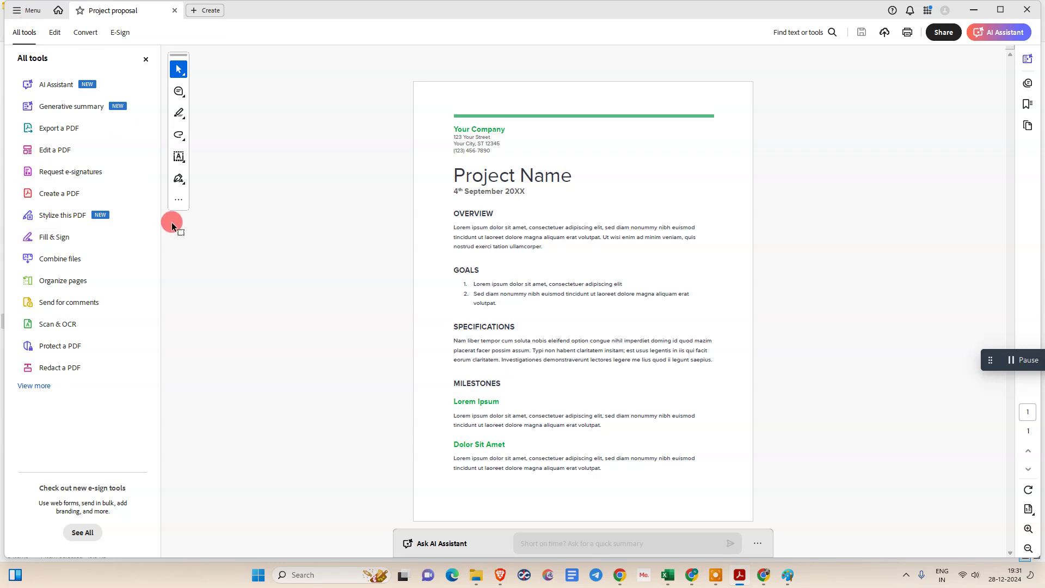
pyautogui.click(45, 386)
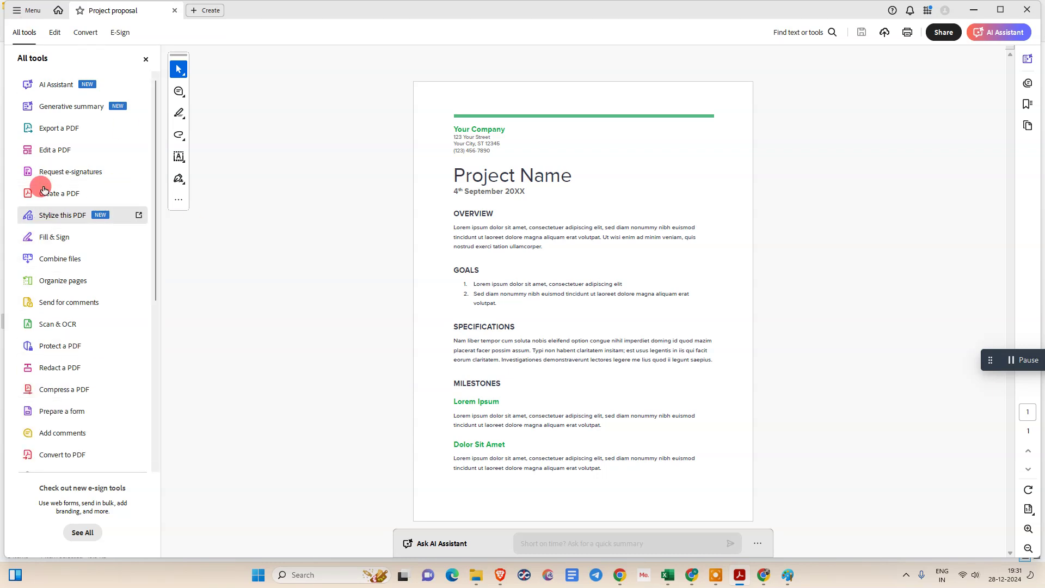
pyautogui.click(79, 180)
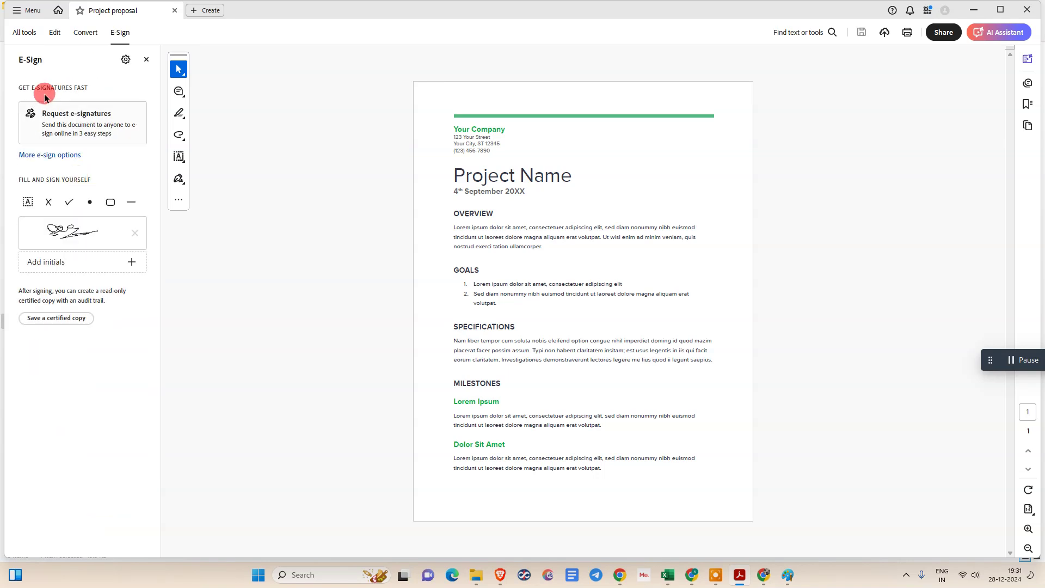
# Start an e-signature request, cancel the Add recipients dialog, and close the E-Sign panel.
pyautogui.click(57, 119)
pyautogui.click(640, 419)
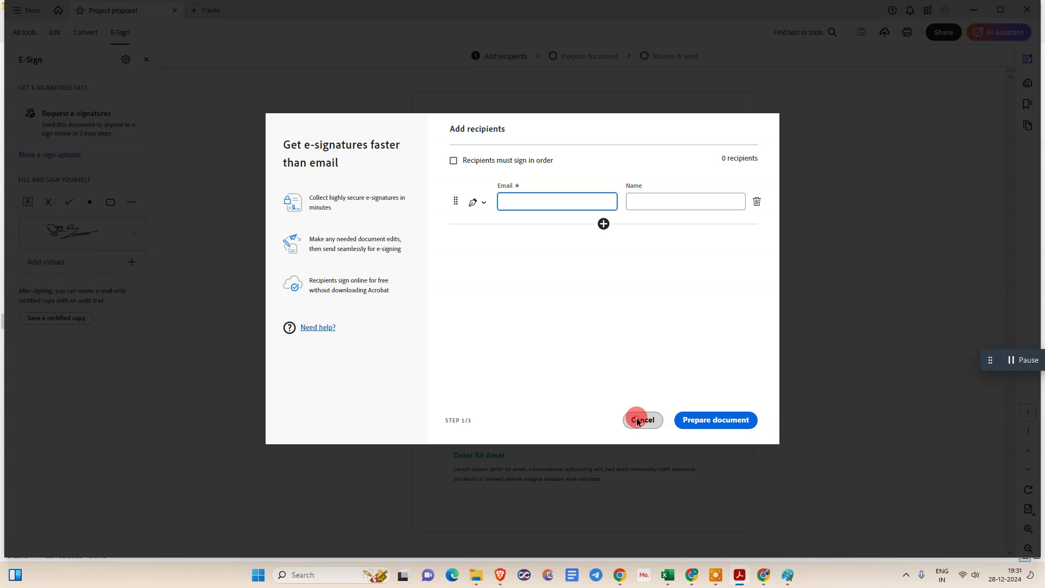
pyautogui.click(144, 83)
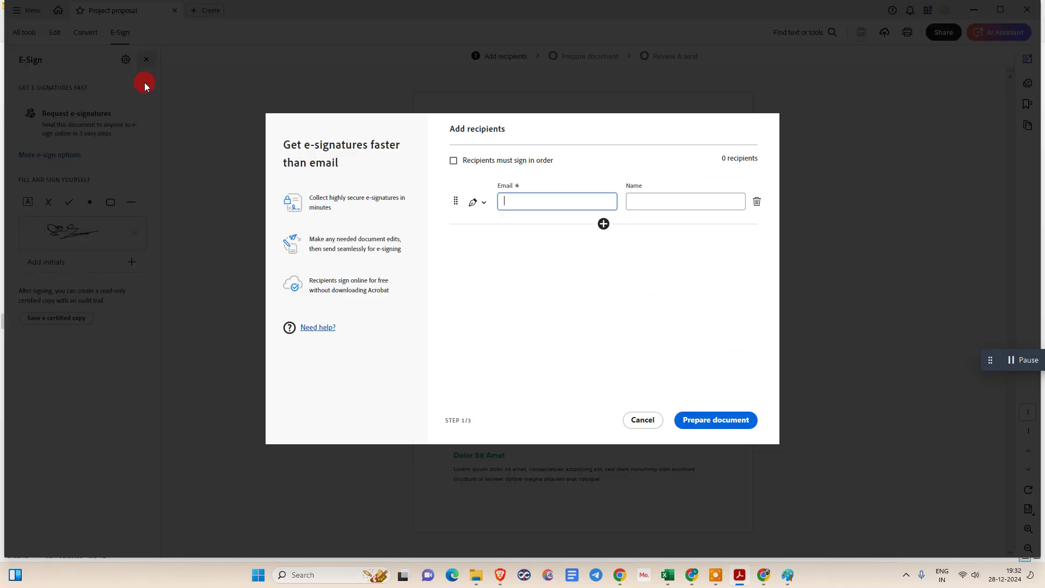
pyautogui.click(636, 420)
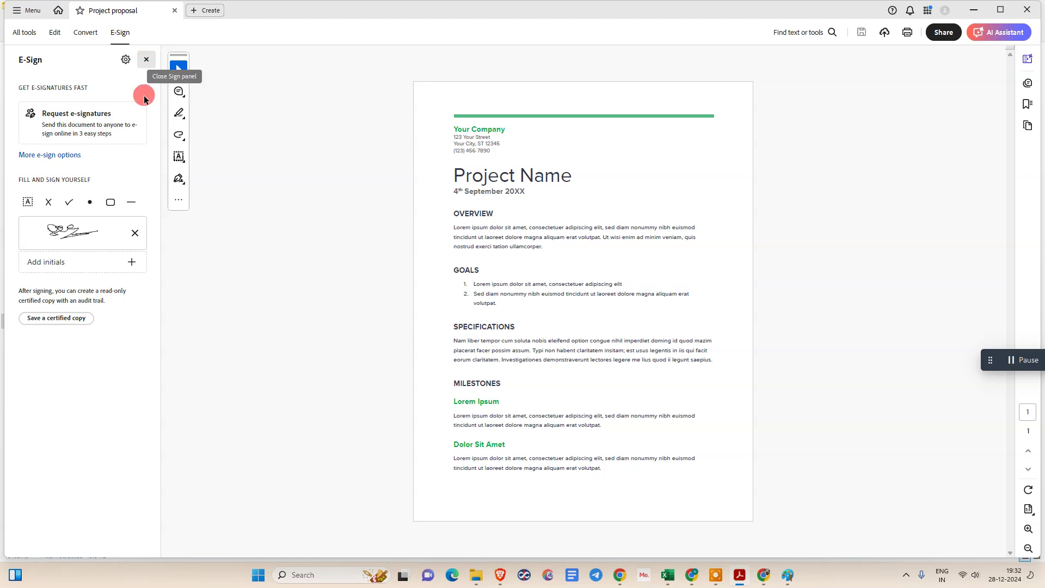
pyautogui.click(145, 59)
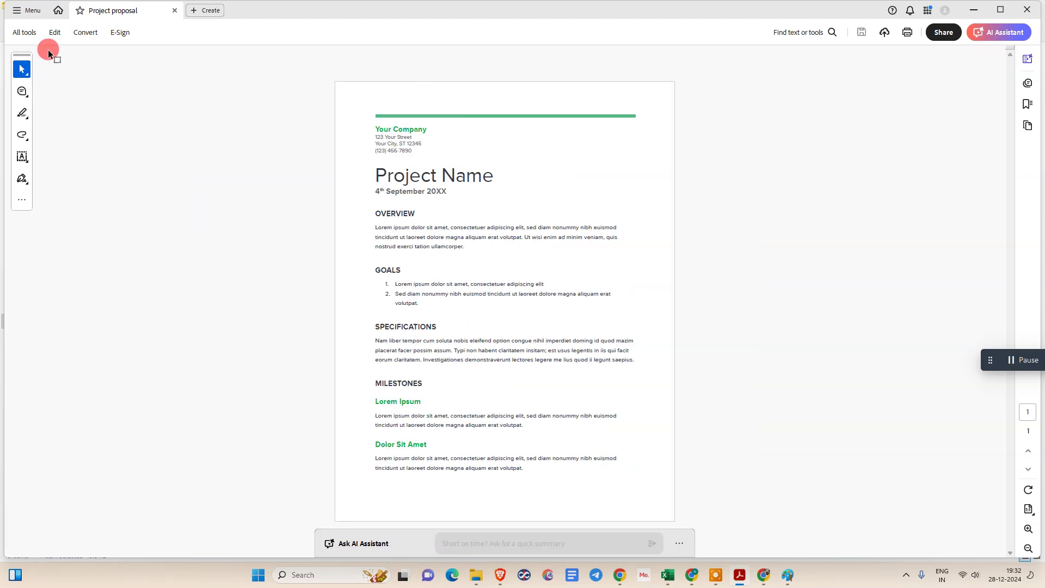
# Start Digitally sign under Use a certificate and stop its drag-to-draw instructions from showing again.
pyautogui.click(24, 32)
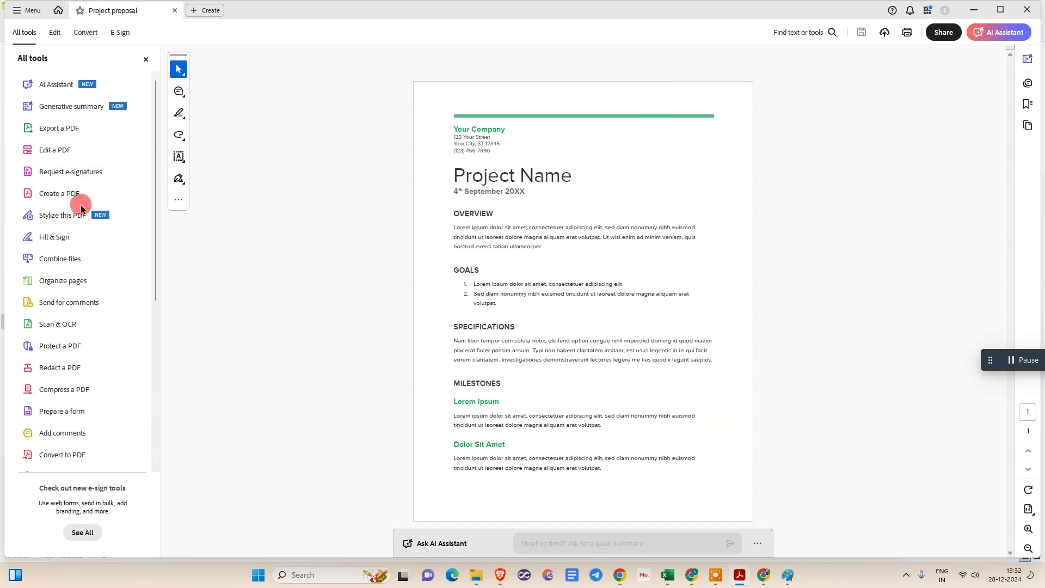
pyautogui.scroll(-3, 80, 207)
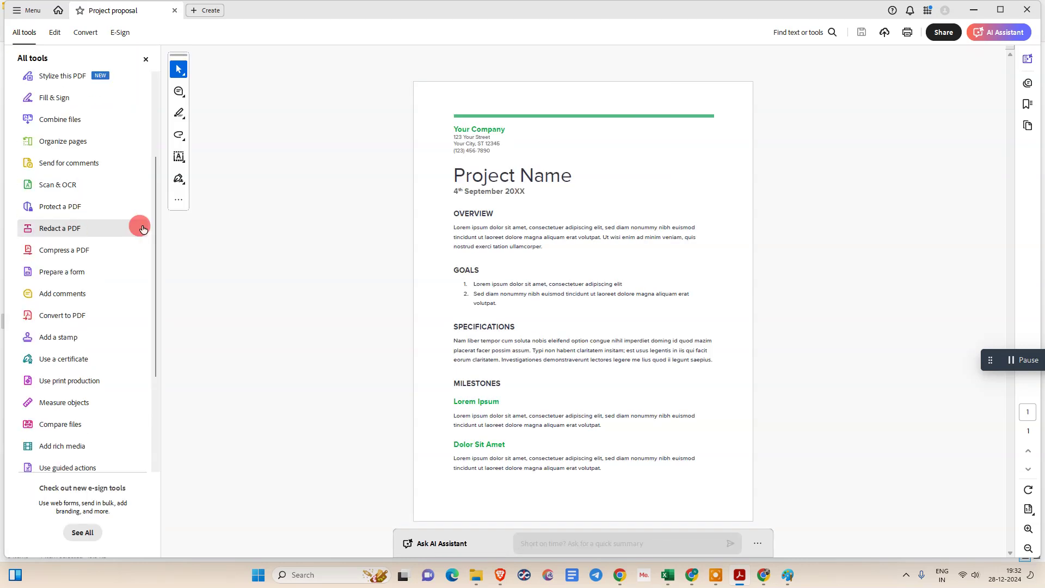
pyautogui.click(54, 361)
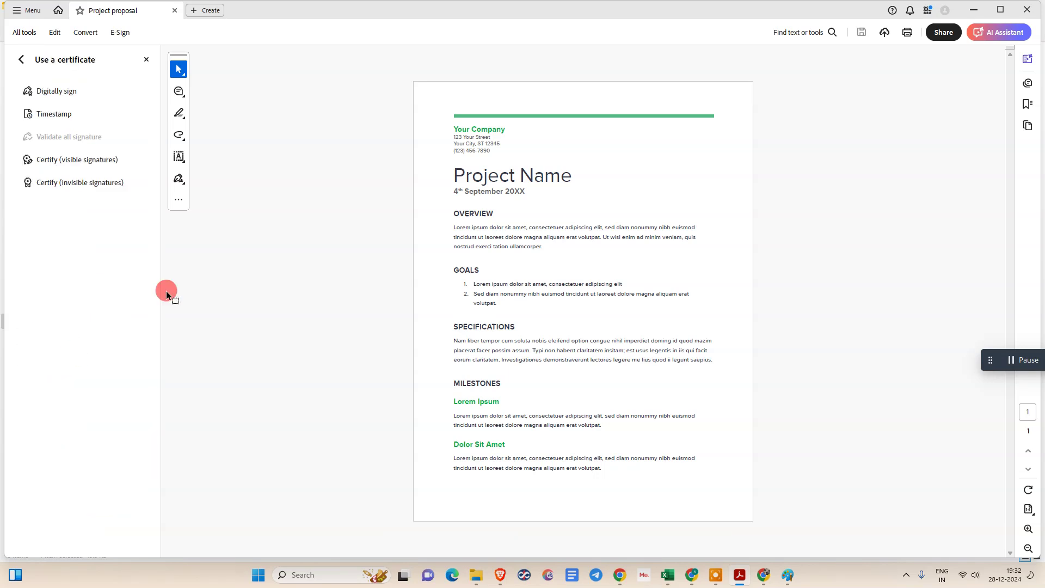
pyautogui.click(54, 93)
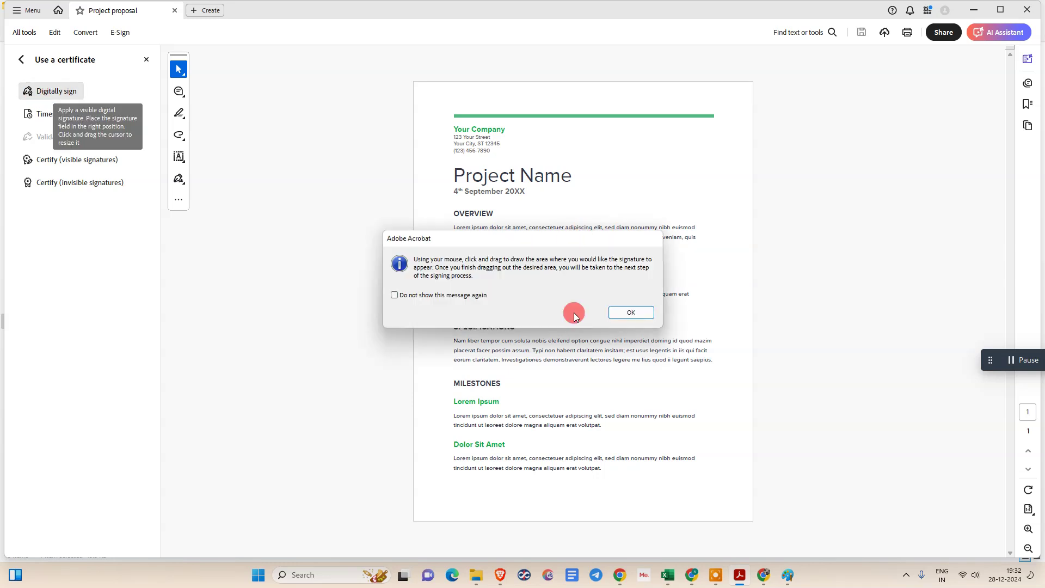
pyautogui.click(394, 295)
pyautogui.click(630, 312)
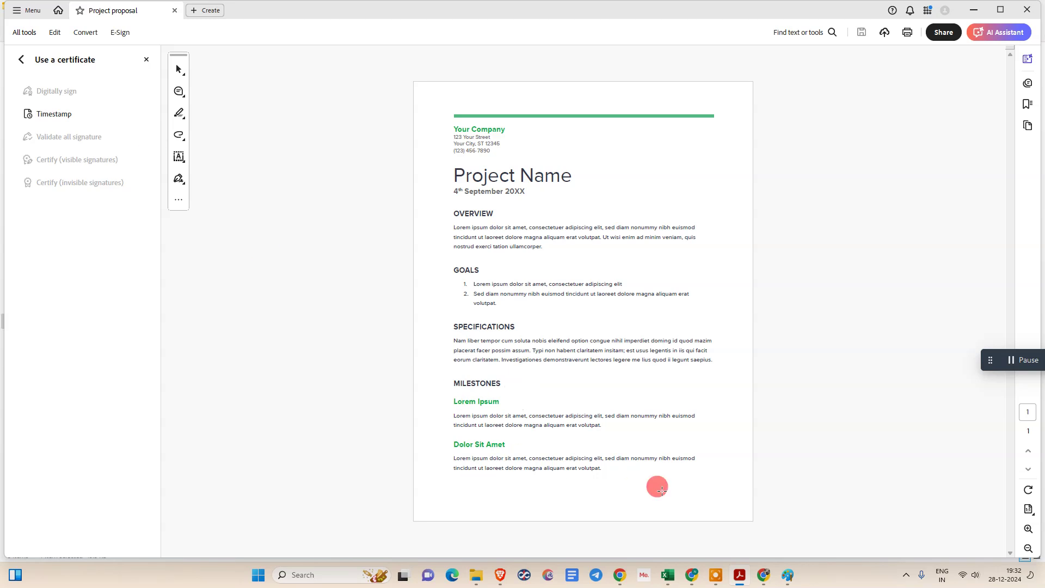
# Draw the signature box under the last paragraph and check the self-signed ID's certificate details.
pyautogui.moveTo(619, 472)
pyautogui.mouseDown()
pyautogui.moveTo(626, 495)
pyautogui.moveTo(731, 504)
pyautogui.mouseUp()
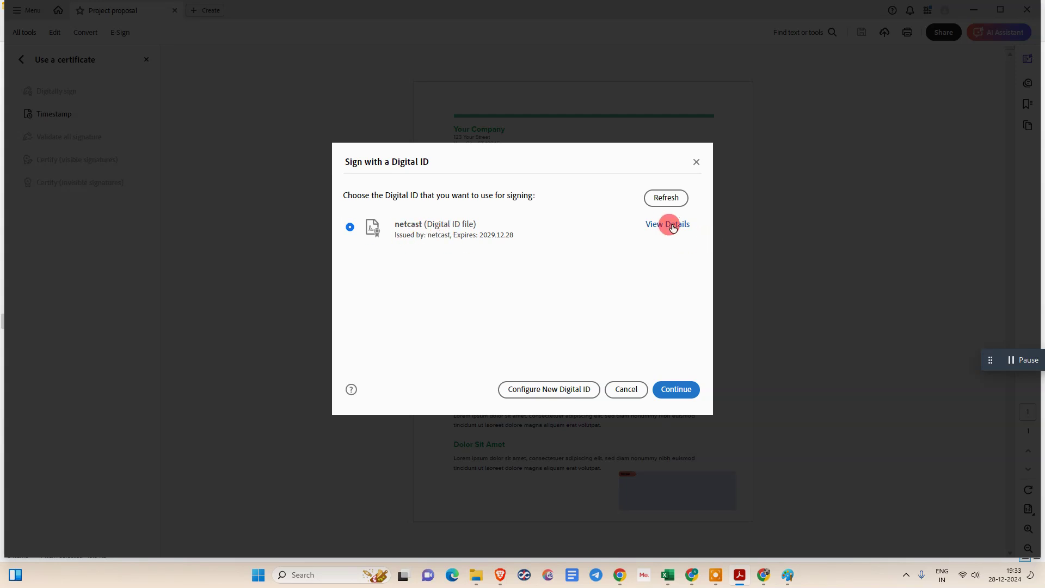
pyautogui.click(666, 224)
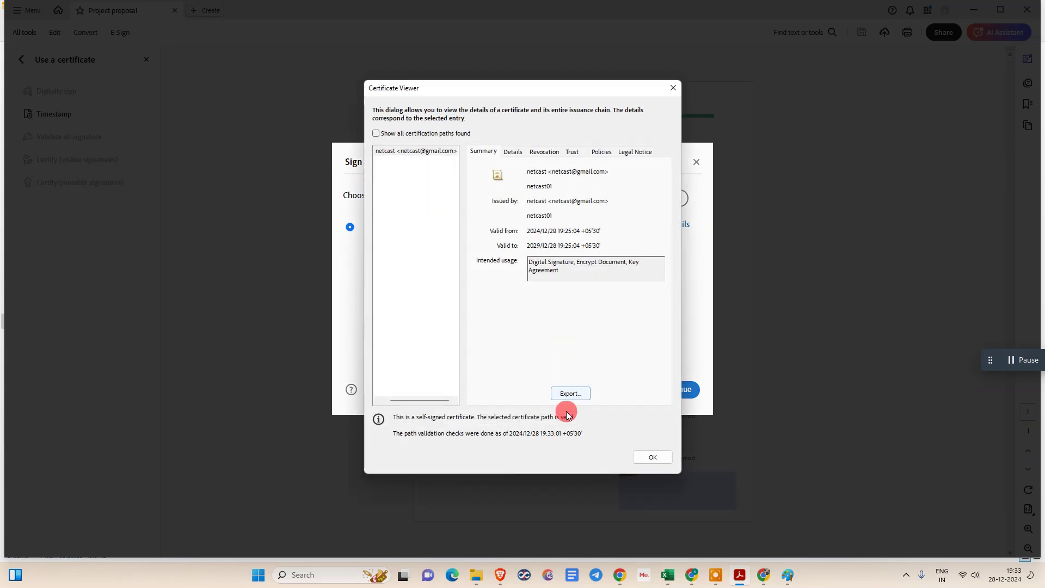
pyautogui.click(651, 456)
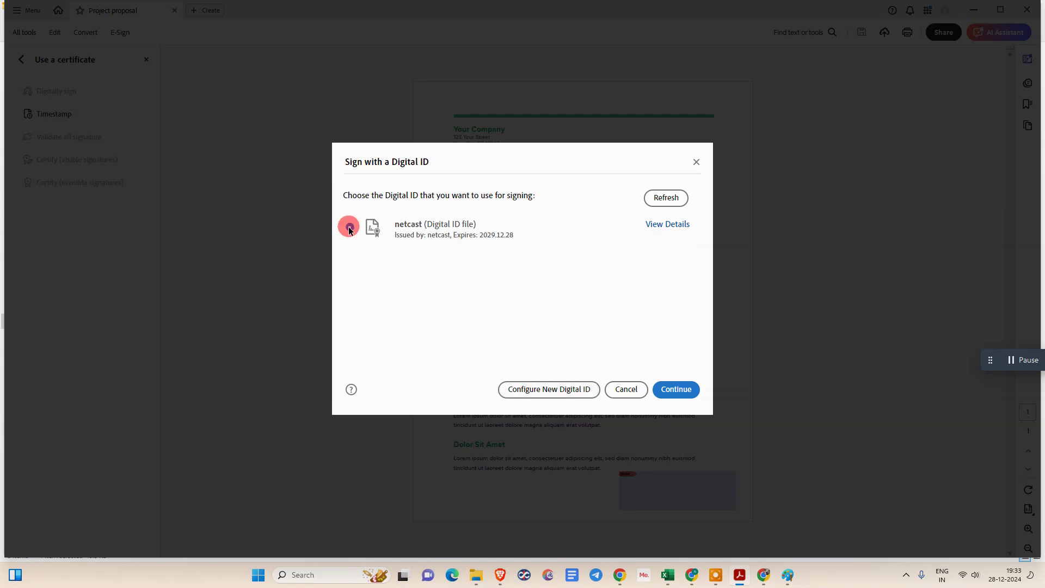
# Continue with the digital ID and pick the custom netcast image signature appearance.
pyautogui.click(677, 390)
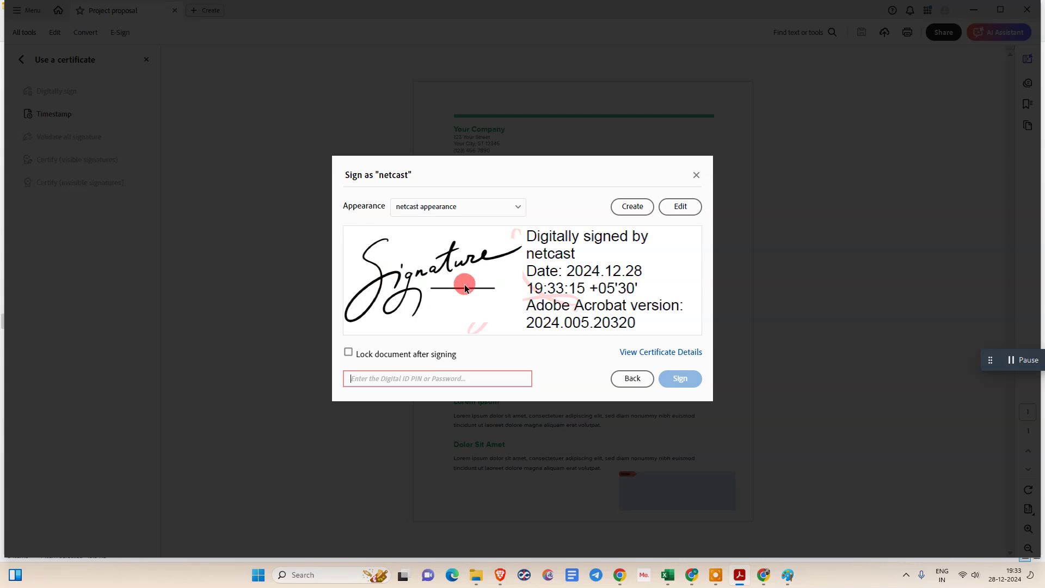
pyautogui.click(461, 216)
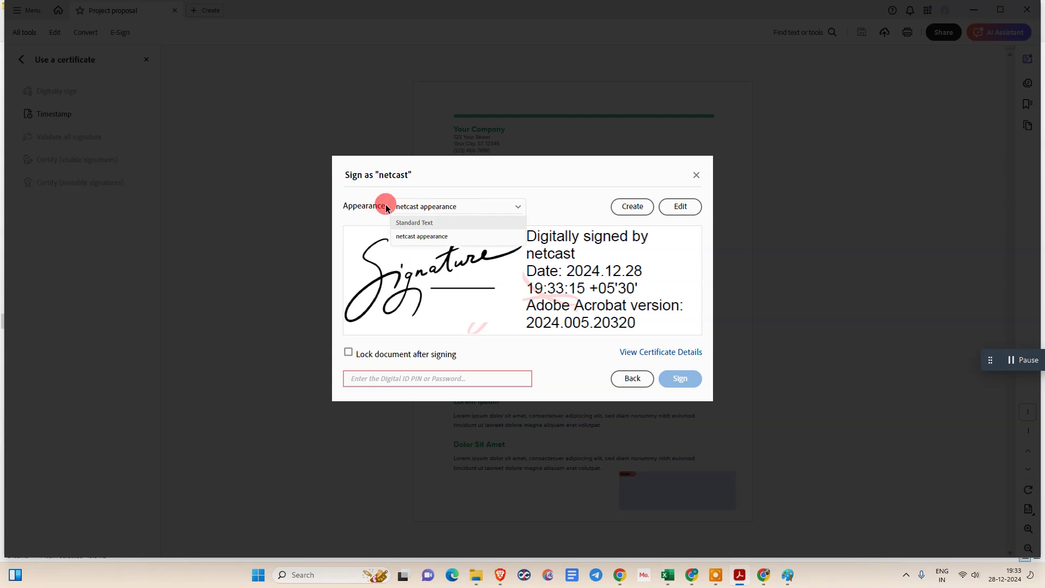
pyautogui.click(442, 239)
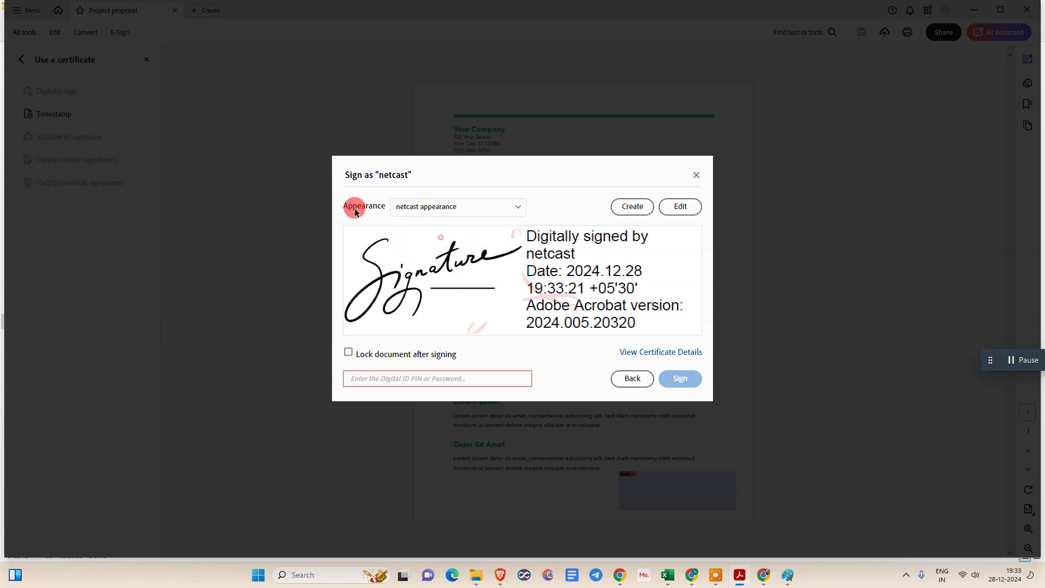
pyautogui.click(413, 206)
pyautogui.click(439, 237)
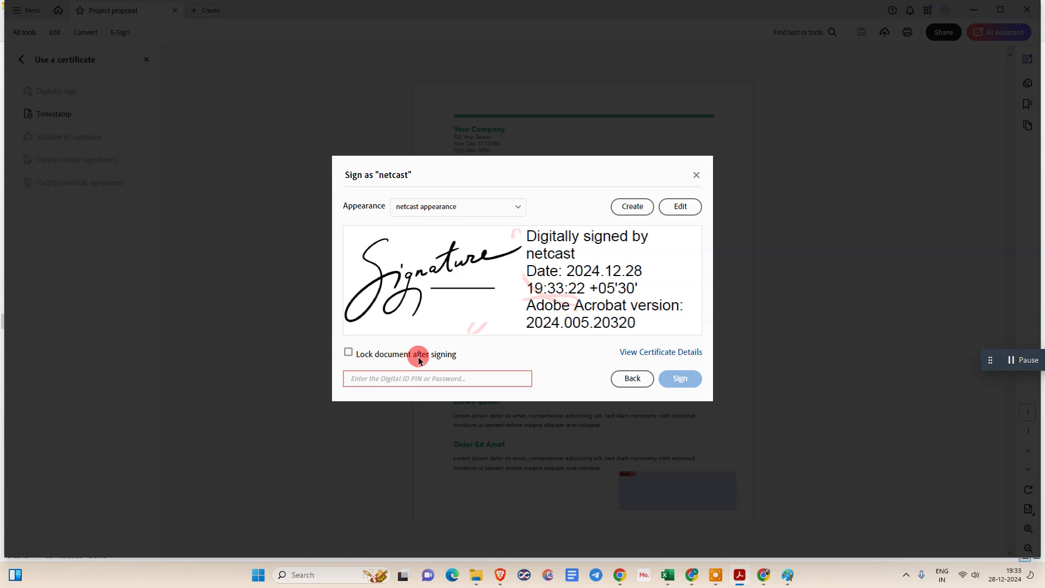
# Enable Lock document after signing, enter the ID's PIN, and sign.
pyautogui.click(349, 353)
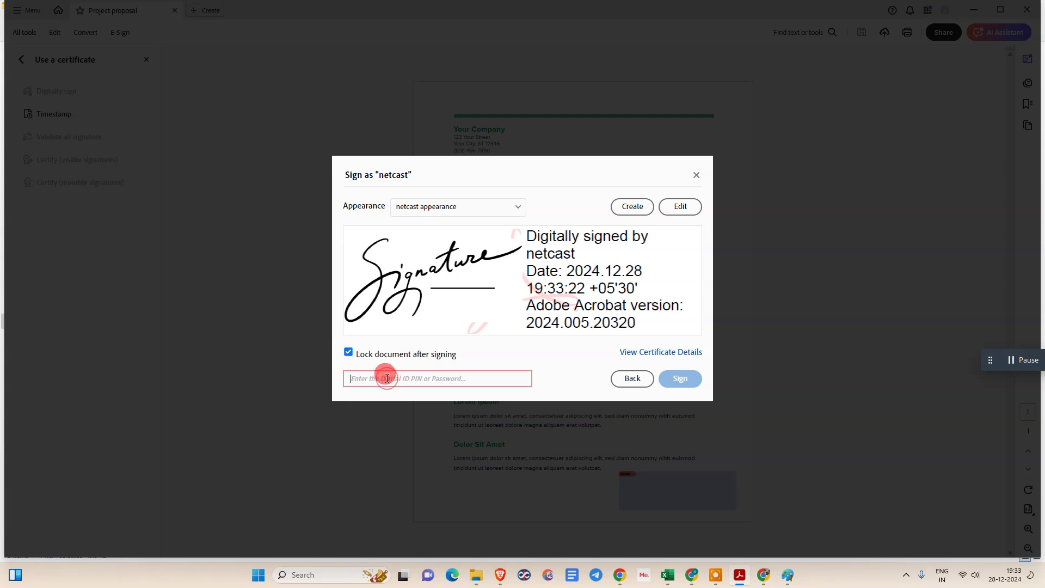
pyautogui.click(387, 378)
pyautogui.write('1')
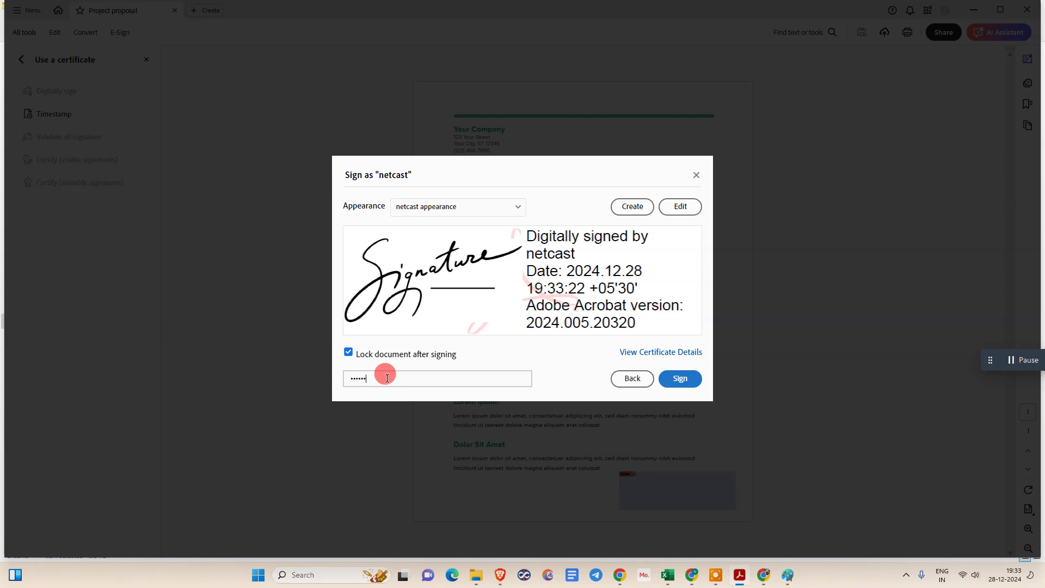
pyautogui.click(675, 381)
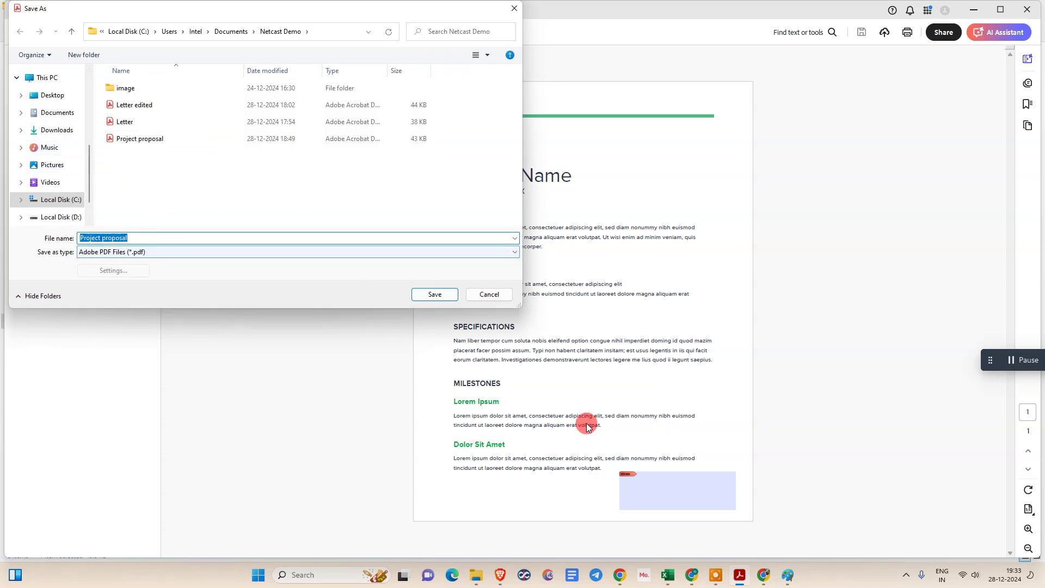
# Save the signed copy as 'Project proposal sing'.
pyautogui.click(148, 238)
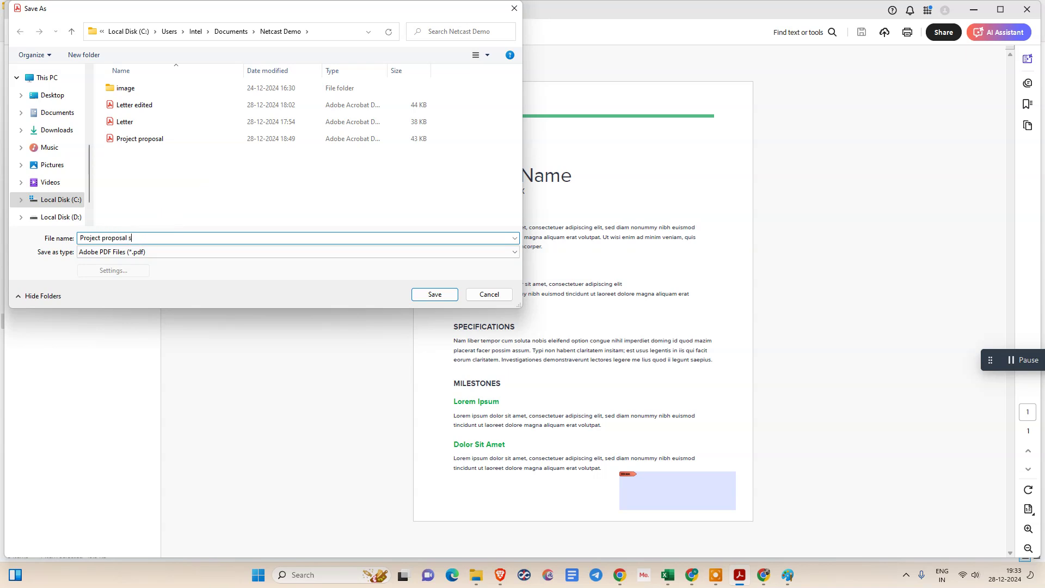
pyautogui.write('sing')
pyautogui.click(435, 294)
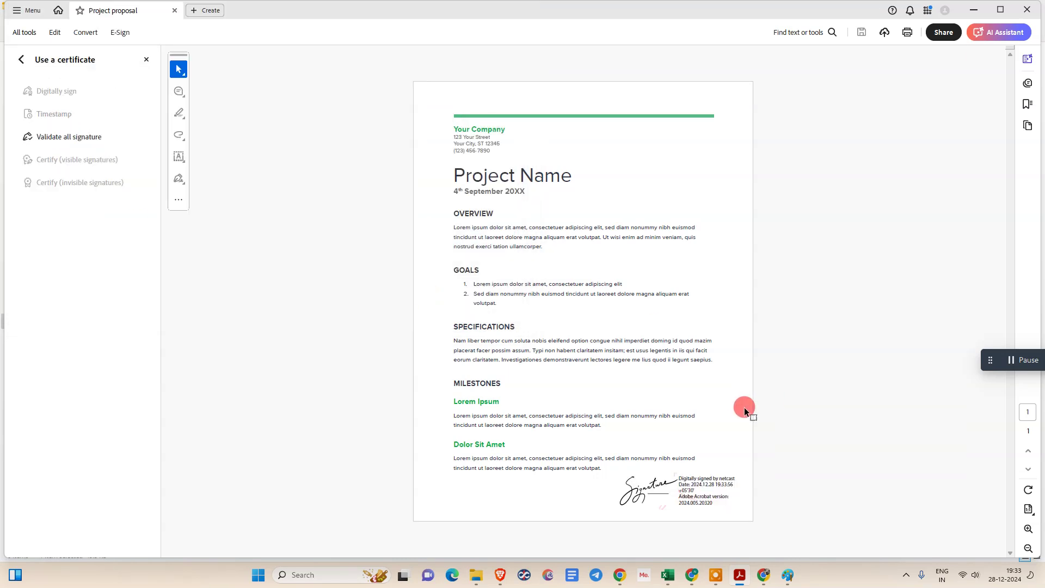